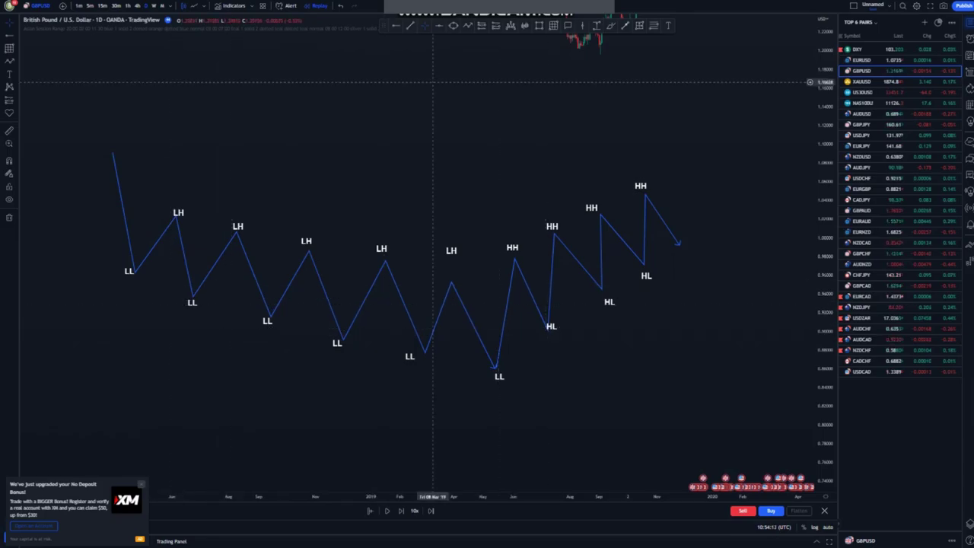
Draw two descending trend lines forming a channel, one along the lower highs and one along the lower lows, and stretch the price scale slightly
{"action": "left_click", "coordinate": [177, 214]}
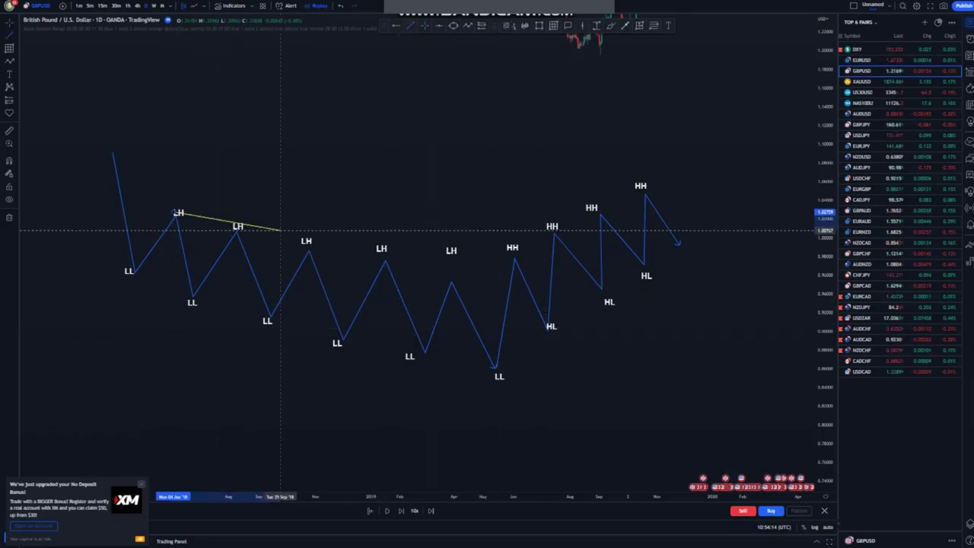
{"action": "left_click", "coordinate": [486, 288]}
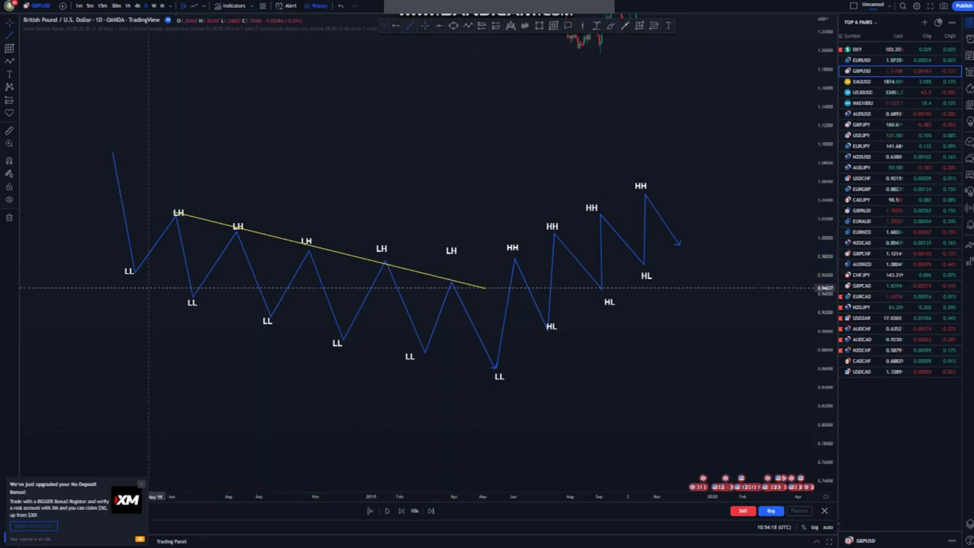
{"action": "left_click_drag", "start_coordinate": [130, 283], "coordinate": [499, 373]}
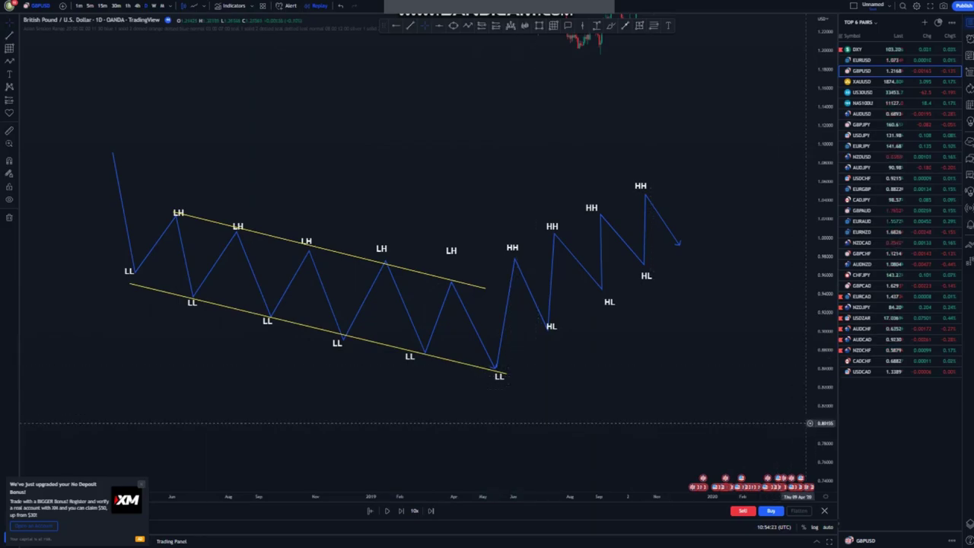
{"action": "left_click_drag", "start_coordinate": [822, 423], "coordinate": [822, 397]}
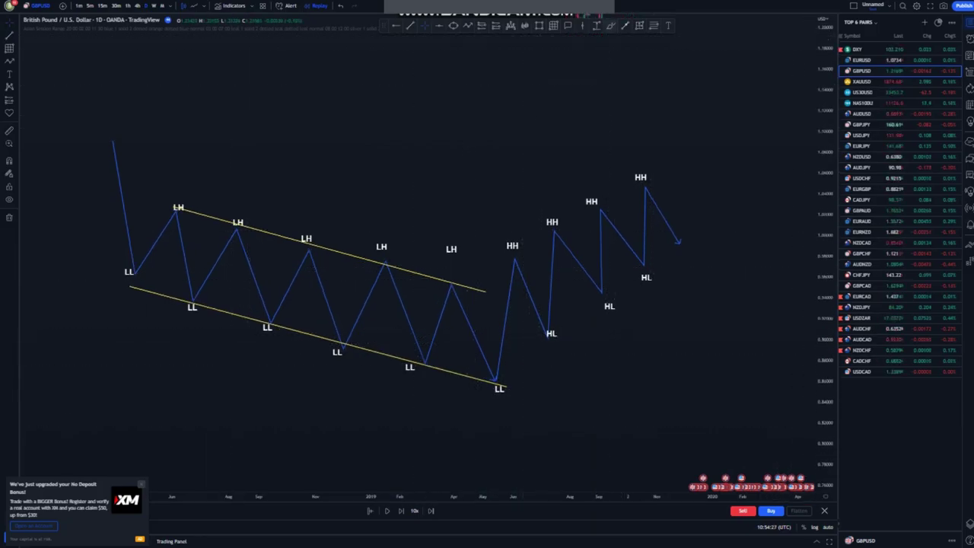
Circle the whole descending channel with a freehand brush stroke and delete the stroke
{"action": "mouse_move", "coordinate": [289, 190]}
{"action": "left_mouse_down"}
{"action": "mouse_move", "coordinate": [207, 181]}
{"action": "mouse_move", "coordinate": [154, 192]}
{"action": "mouse_move", "coordinate": [191, 358]}
{"action": "mouse_move", "coordinate": [427, 411]}
{"action": "mouse_move", "coordinate": [515, 350]}
{"action": "mouse_move", "coordinate": [420, 260]}
{"action": "mouse_move", "coordinate": [309, 201]}
{"action": "left_mouse_up"}
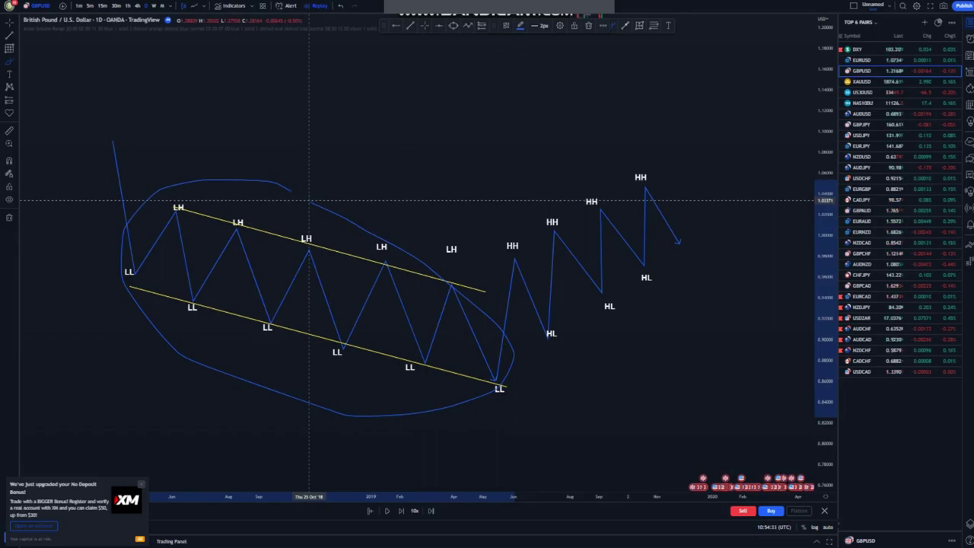
{"action": "key", "text": "Delete"}
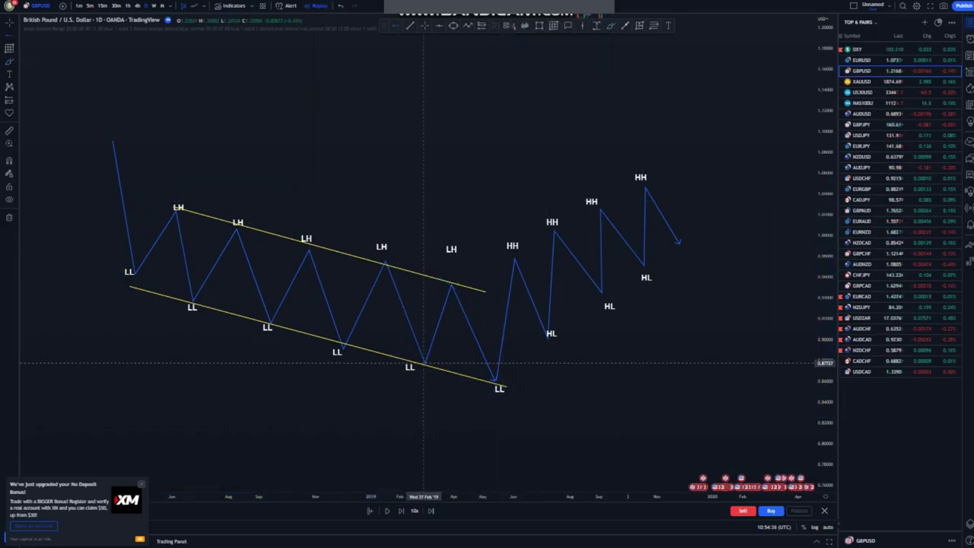
Place a horizontal ray from the second-to-last LL, circle the last two lower lows with the brush, and undo the circles and the ray
{"action": "left_click", "coordinate": [424, 363]}
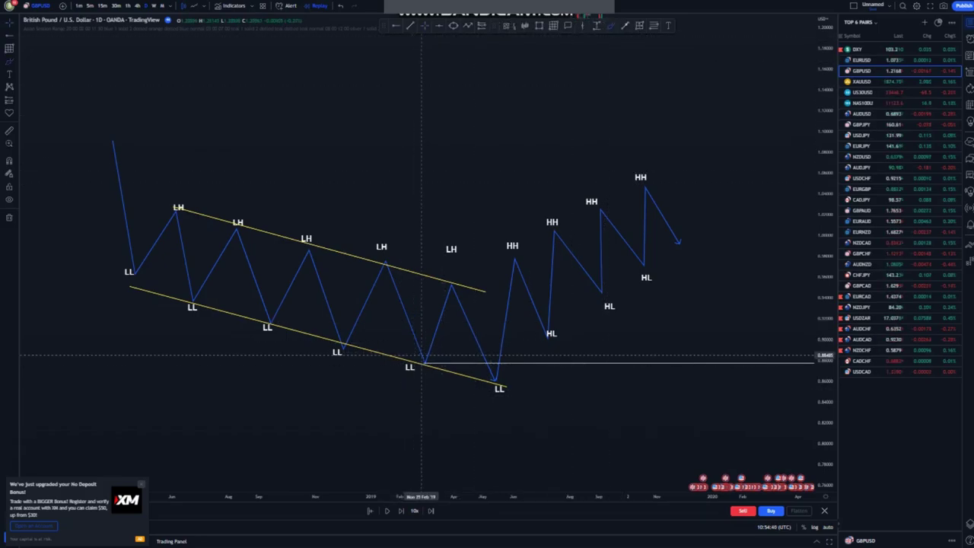
{"action": "mouse_move", "coordinate": [420, 355]}
{"action": "left_mouse_down"}
{"action": "mouse_move", "coordinate": [427, 367]}
{"action": "mouse_move", "coordinate": [496, 358]}
{"action": "left_mouse_up"}
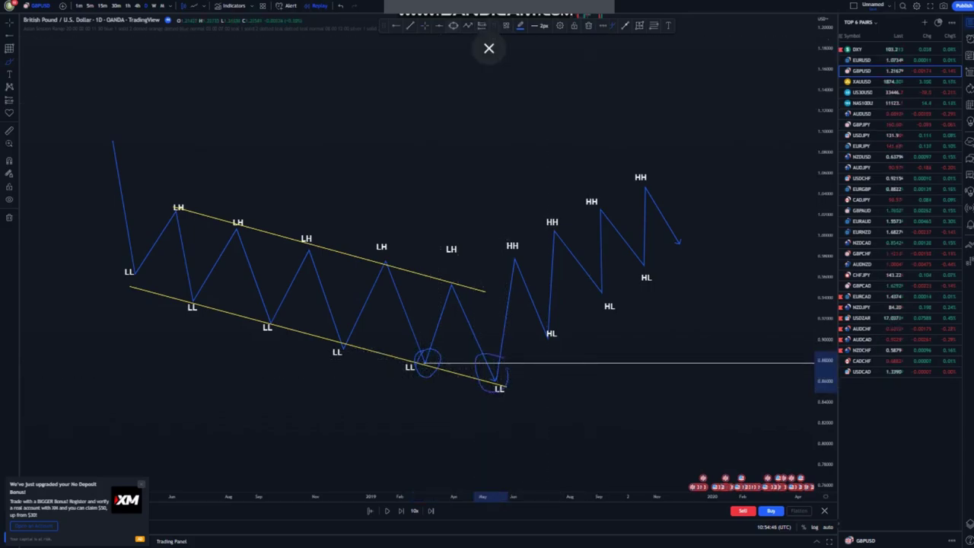
{"action": "key", "text": "ctrl+z"}
{"action": "key", "text": "ctrl+z"}
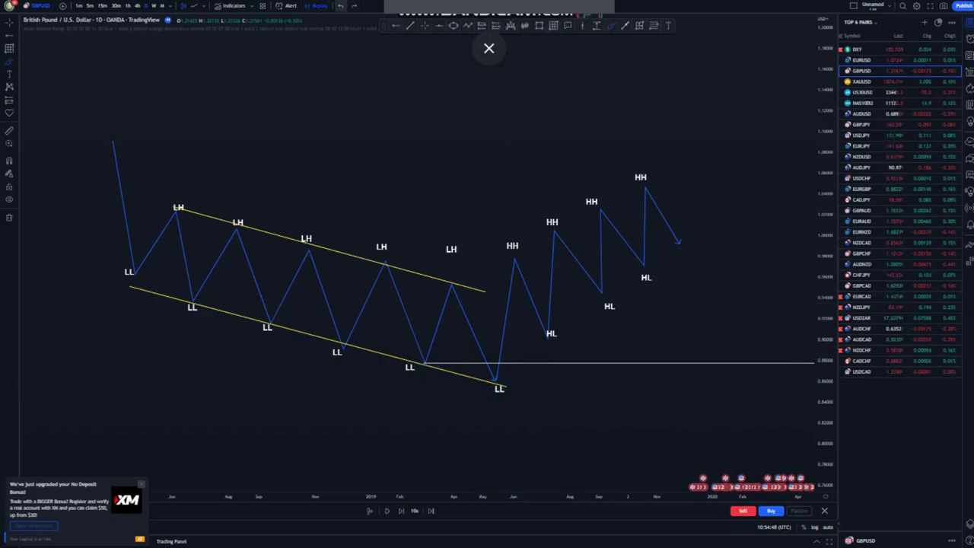
{"action": "left_click", "coordinate": [340, 6]}
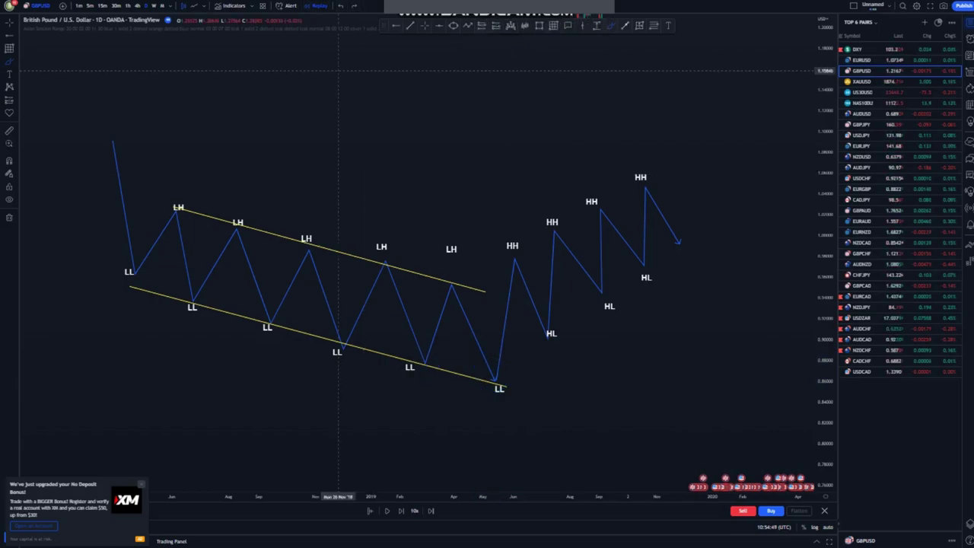
Sketch a small freehand downtrend with a break below its last low and a rebound above the channel, and undo all of its strokes
{"action": "mouse_move", "coordinate": [341, 56]}
{"action": "left_mouse_down"}
{"action": "mouse_move", "coordinate": [343, 147]}
{"action": "mouse_move", "coordinate": [356, 99]}
{"action": "mouse_move", "coordinate": [376, 162]}
{"action": "mouse_move", "coordinate": [392, 120]}
{"action": "mouse_move", "coordinate": [400, 184]}
{"action": "mouse_move", "coordinate": [415, 127]}
{"action": "left_mouse_up"}
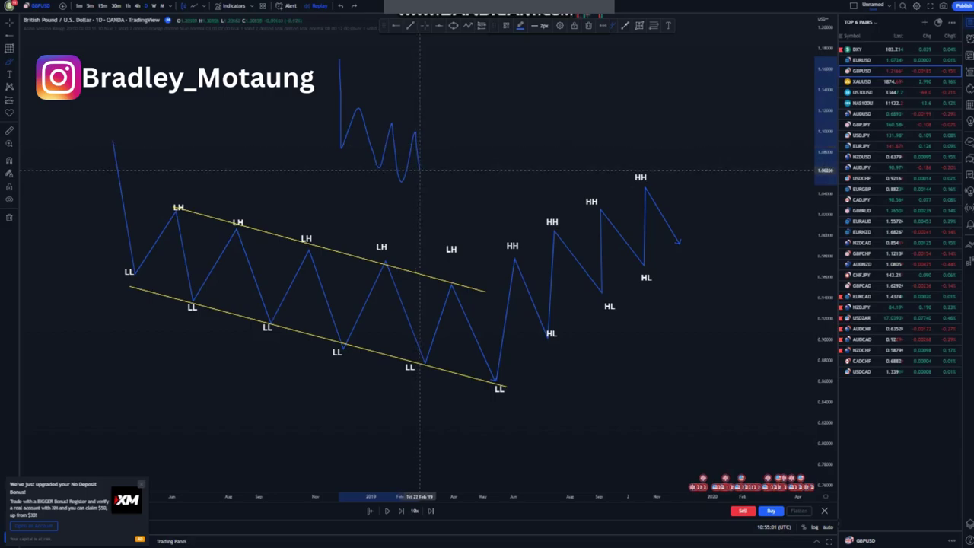
{"action": "mouse_move", "coordinate": [420, 172]}
{"action": "left_mouse_down"}
{"action": "mouse_move", "coordinate": [426, 209]}
{"action": "mouse_move", "coordinate": [443, 144]}
{"action": "left_mouse_up"}
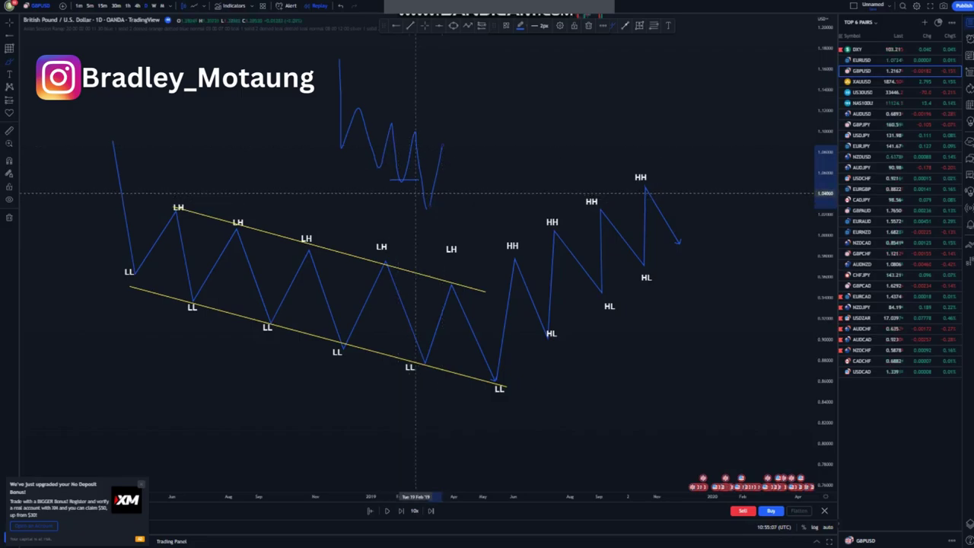
{"action": "left_click_drag", "start_coordinate": [427, 214], "coordinate": [428, 200]}
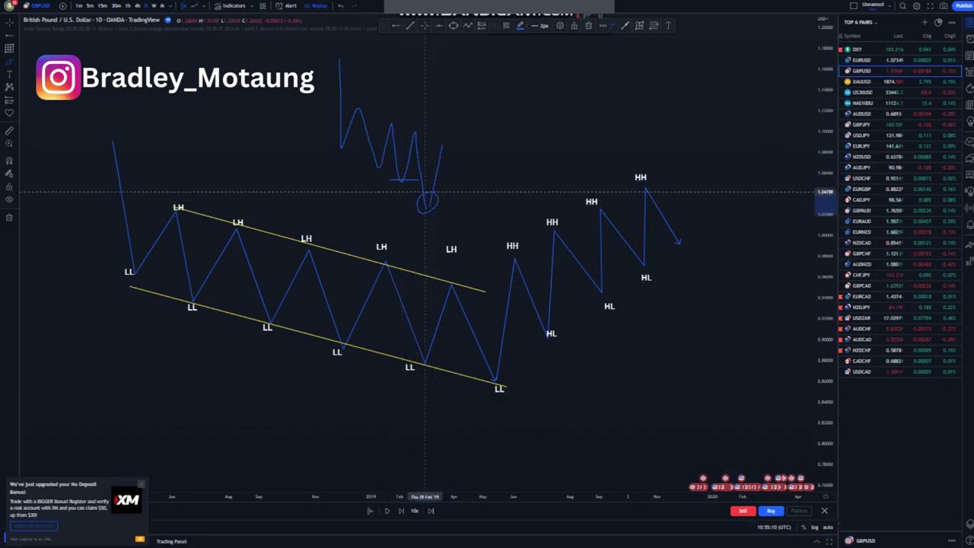
{"action": "key", "text": "ctrl+z"}
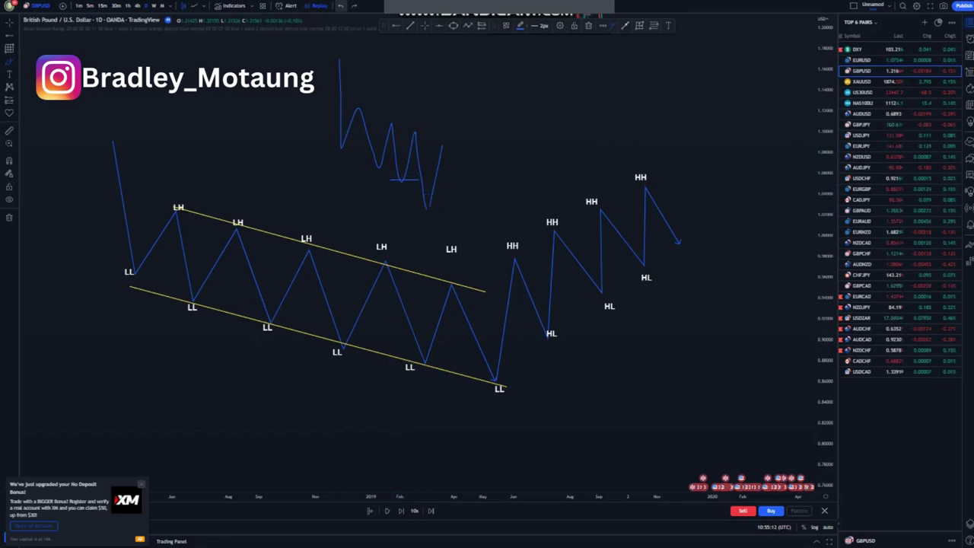
{"action": "key", "text": "ctrl+z"}
{"action": "key", "text": "ctrl+z"}
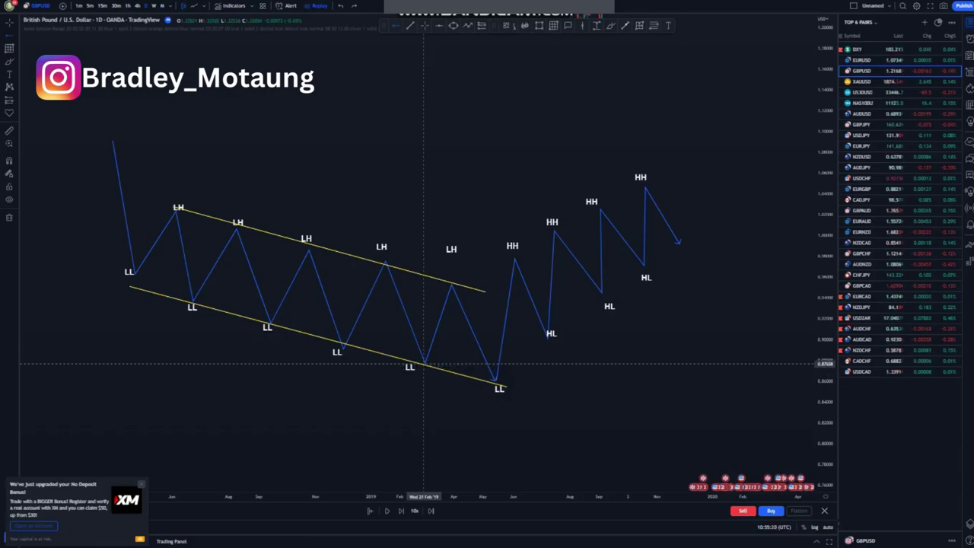
Place a horizontal ray starting at the second-to-last LL, at a price of about 0.876
{"action": "left_click", "coordinate": [424, 364]}
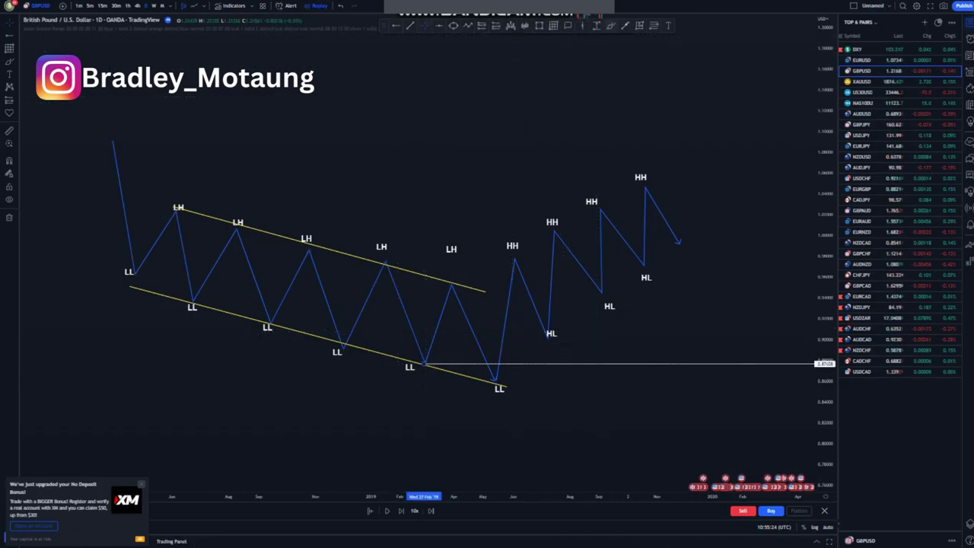
Trace the swings around the last two lower lows and the following HH and HL points with the brush, and undo all these strokes
{"action": "mouse_move", "coordinate": [418, 362]}
{"action": "left_mouse_down"}
{"action": "mouse_move", "coordinate": [444, 366]}
{"action": "mouse_move", "coordinate": [428, 366]}
{"action": "mouse_move", "coordinate": [447, 286]}
{"action": "mouse_move", "coordinate": [495, 383]}
{"action": "mouse_move", "coordinate": [503, 359]}
{"action": "mouse_move", "coordinate": [485, 356]}
{"action": "left_mouse_up"}
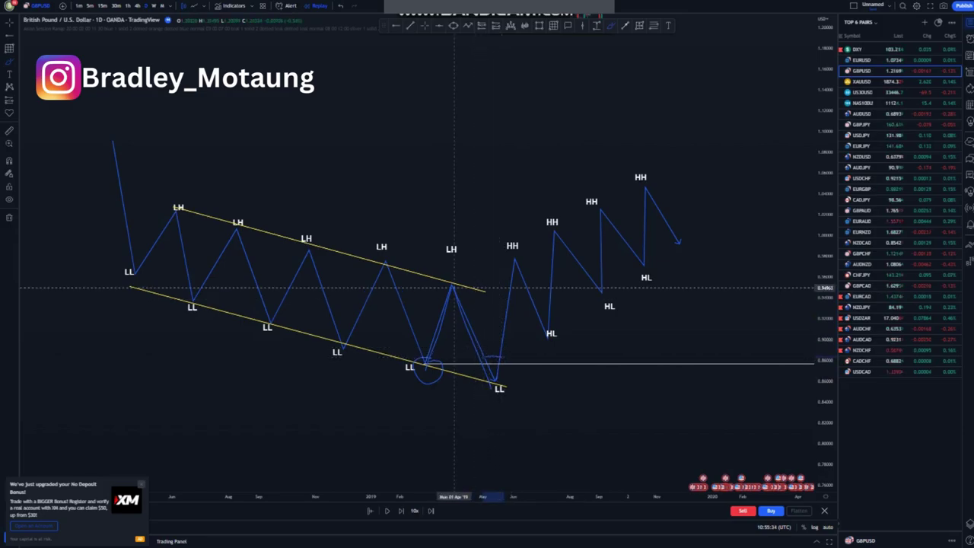
{"action": "left_click_drag", "start_coordinate": [461, 311], "coordinate": [491, 360]}
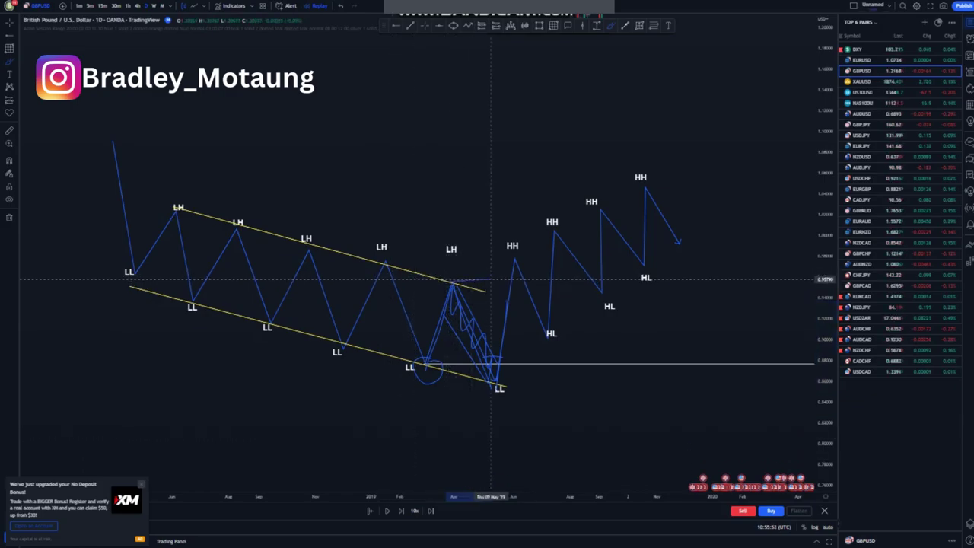
{"action": "left_click_drag", "start_coordinate": [517, 241], "coordinate": [525, 248]}
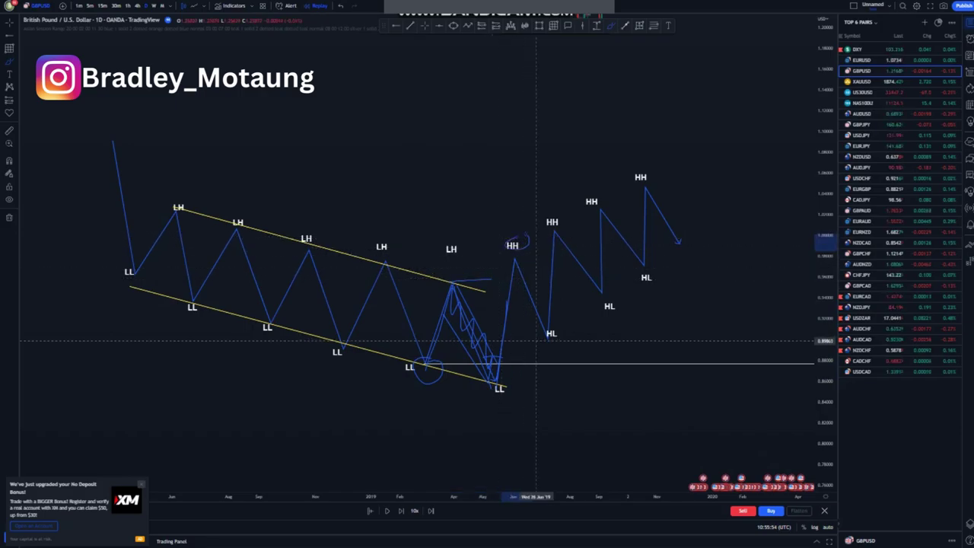
{"action": "mouse_move", "coordinate": [539, 342]}
{"action": "left_mouse_down"}
{"action": "mouse_move", "coordinate": [551, 322]}
{"action": "mouse_move", "coordinate": [533, 343]}
{"action": "left_mouse_up"}
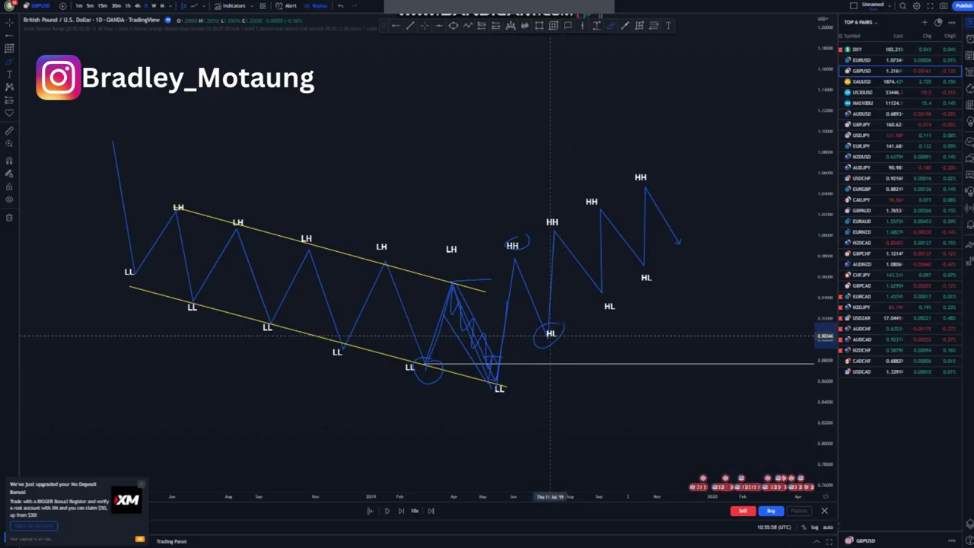
{"action": "mouse_move", "coordinate": [552, 233]}
{"action": "left_mouse_down"}
{"action": "mouse_move", "coordinate": [570, 274]}
{"action": "mouse_move", "coordinate": [596, 298]}
{"action": "mouse_move", "coordinate": [606, 206]}
{"action": "mouse_move", "coordinate": [645, 265]}
{"action": "left_mouse_up"}
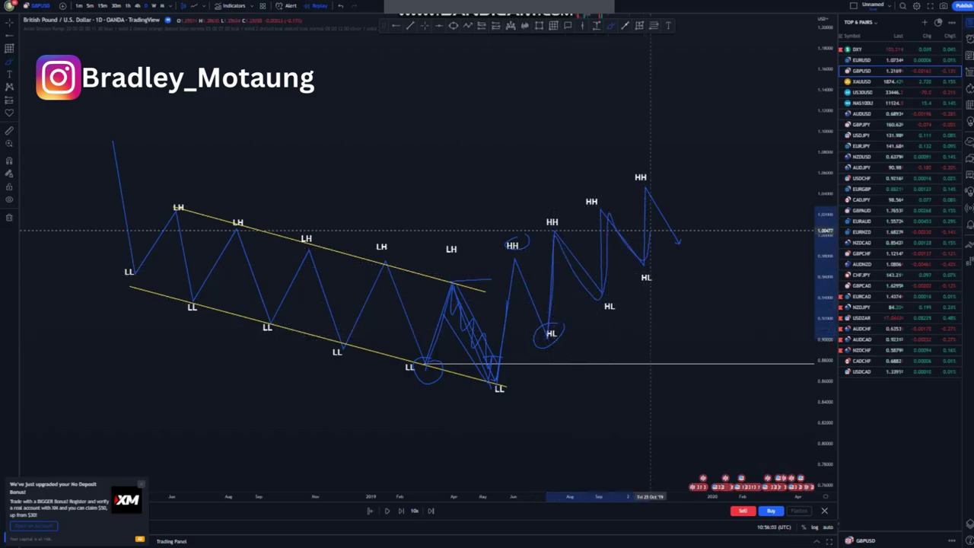
{"action": "key", "text": "ctrl+z"}
{"action": "key", "text": "ctrl+z"}
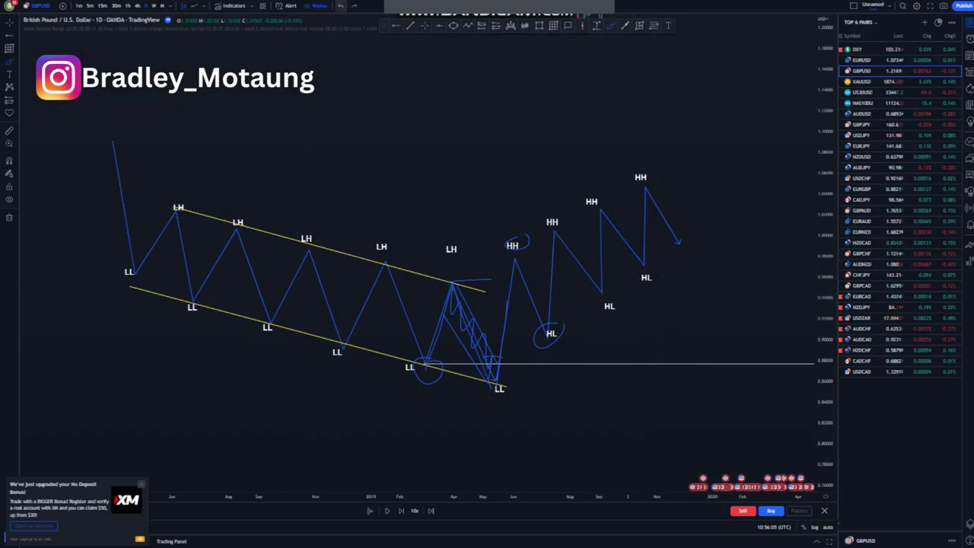
{"action": "key", "text": "ctrl+z"}
{"action": "key", "text": "ctrl+z"}
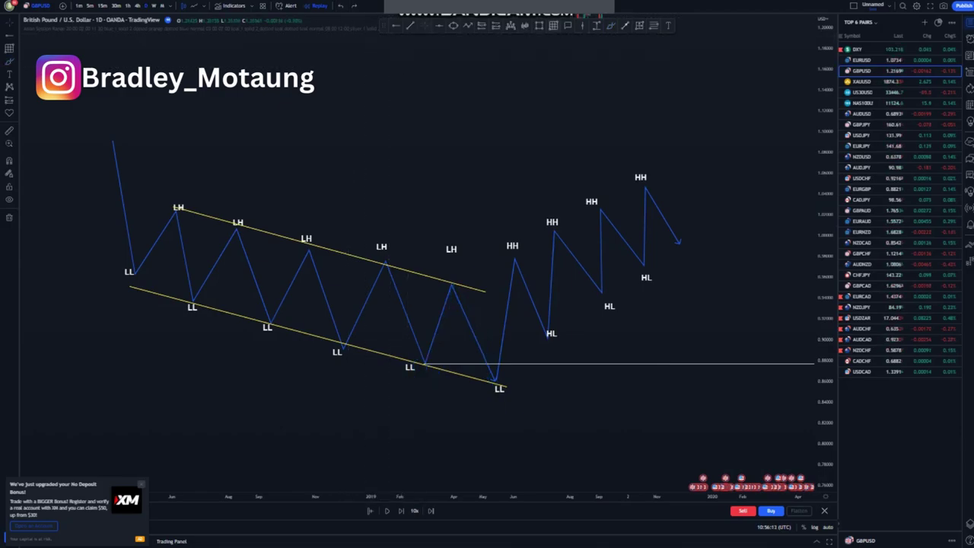
Draw a downward-sloping arrow above the channel's upper trend line, and try a brush mark above the last HH and undo it
{"action": "left_click_drag", "start_coordinate": [185, 183], "coordinate": [414, 243]}
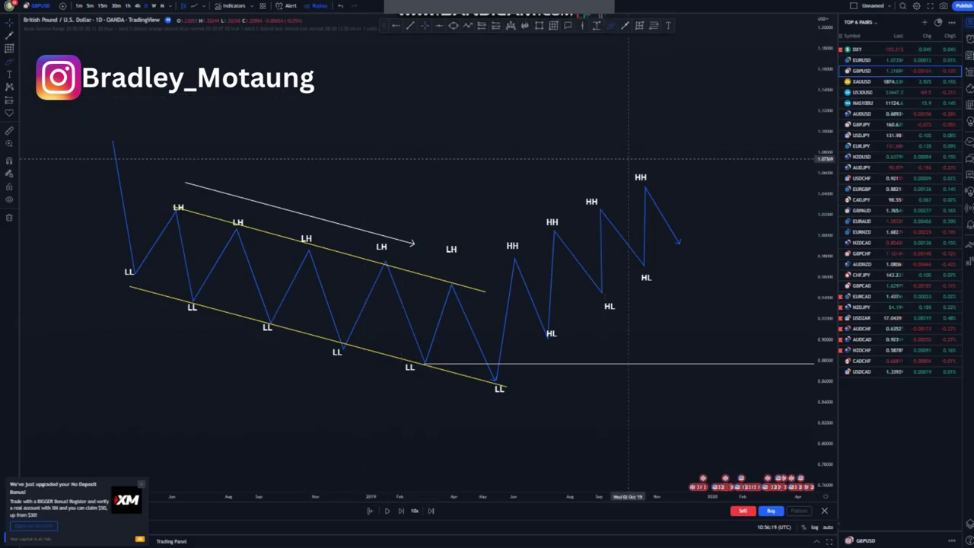
{"action": "mouse_move", "coordinate": [642, 160]}
{"action": "left_mouse_down"}
{"action": "mouse_move", "coordinate": [515, 206]}
{"action": "mouse_move", "coordinate": [459, 274]}
{"action": "mouse_move", "coordinate": [638, 342]}
{"action": "mouse_move", "coordinate": [656, 157]}
{"action": "left_mouse_up"}
{"action": "key", "text": "ctrl+z"}
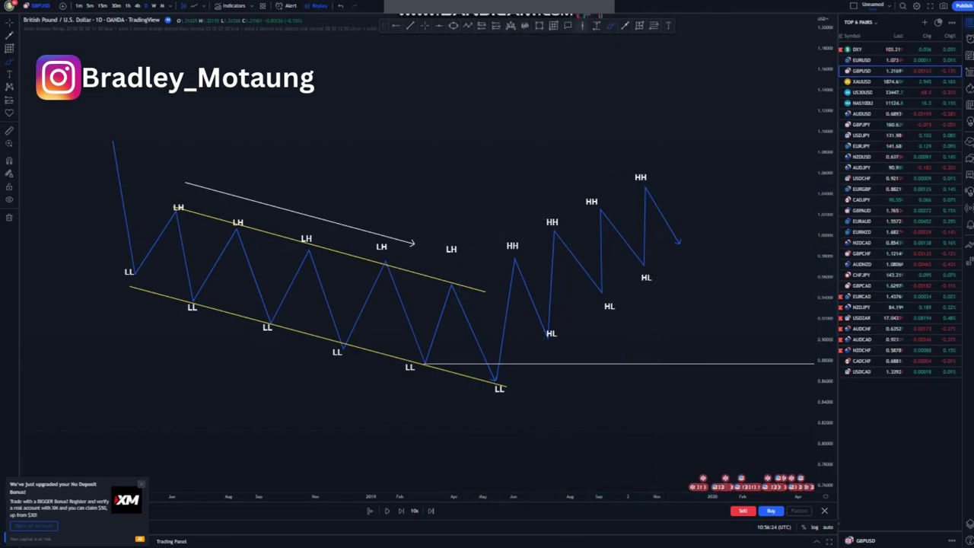
Sketch a freehand price curve across the whole pattern, and delete both the curve and the white arrow above the channel
{"action": "mouse_move", "coordinate": [141, 142]}
{"action": "left_mouse_down"}
{"action": "mouse_move", "coordinate": [381, 346]}
{"action": "mouse_move", "coordinate": [434, 369]}
{"action": "mouse_move", "coordinate": [481, 308]}
{"action": "mouse_move", "coordinate": [542, 279]}
{"action": "mouse_move", "coordinate": [600, 288]}
{"action": "mouse_move", "coordinate": [655, 191]}
{"action": "mouse_move", "coordinate": [673, 352]}
{"action": "left_mouse_up"}
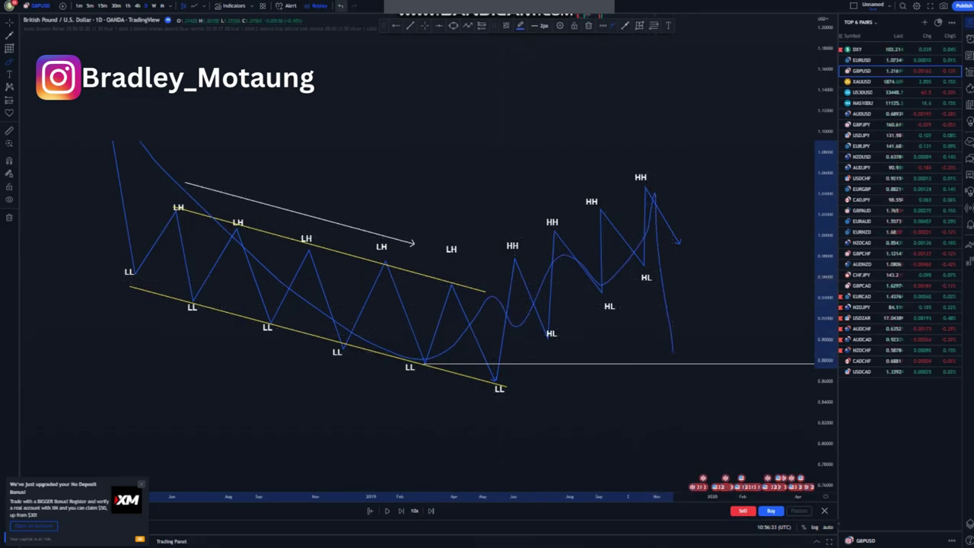
{"action": "key", "text": "Delete"}
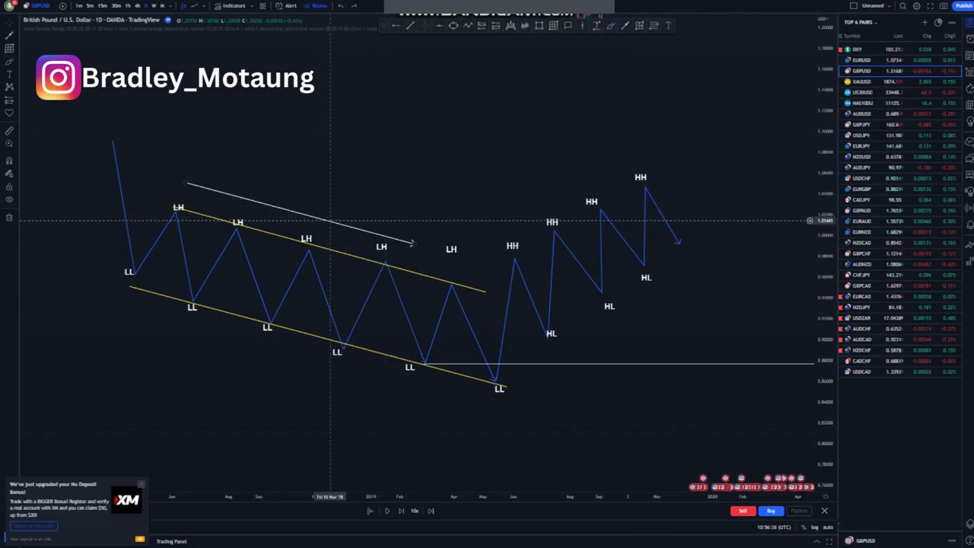
{"action": "left_click", "coordinate": [329, 221]}
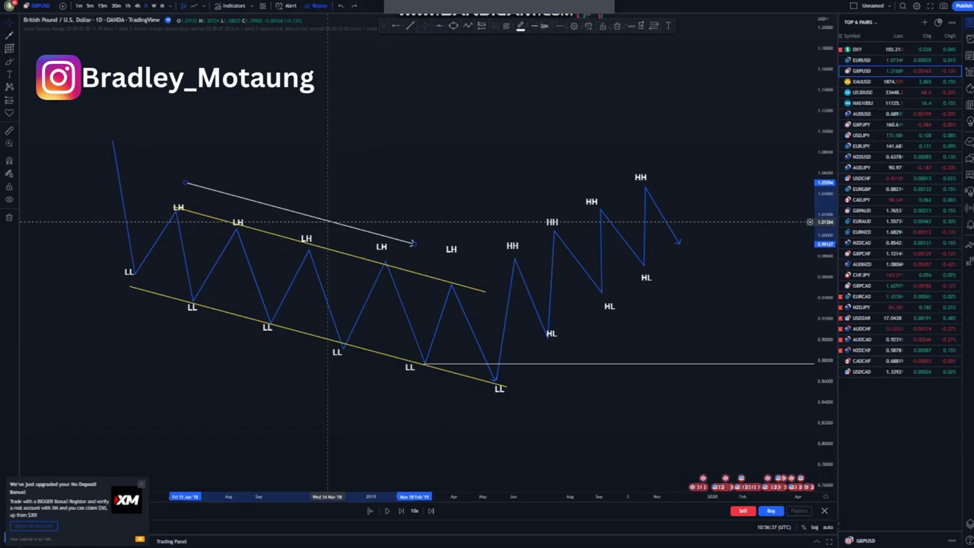
{"action": "key", "text": "Delete"}
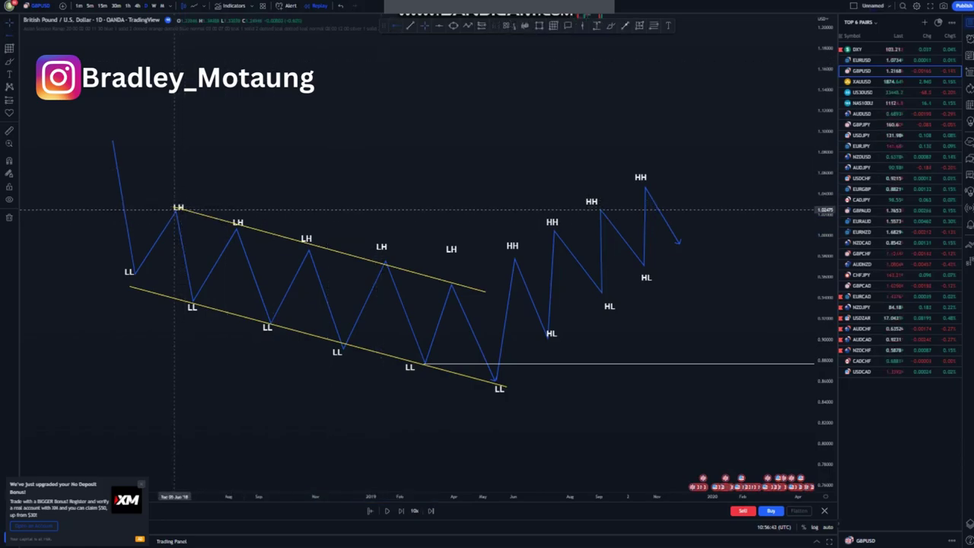
Place a horizontal ray starting at the first LH, at a price of about 1.025
{"action": "left_click", "coordinate": [177, 207]}
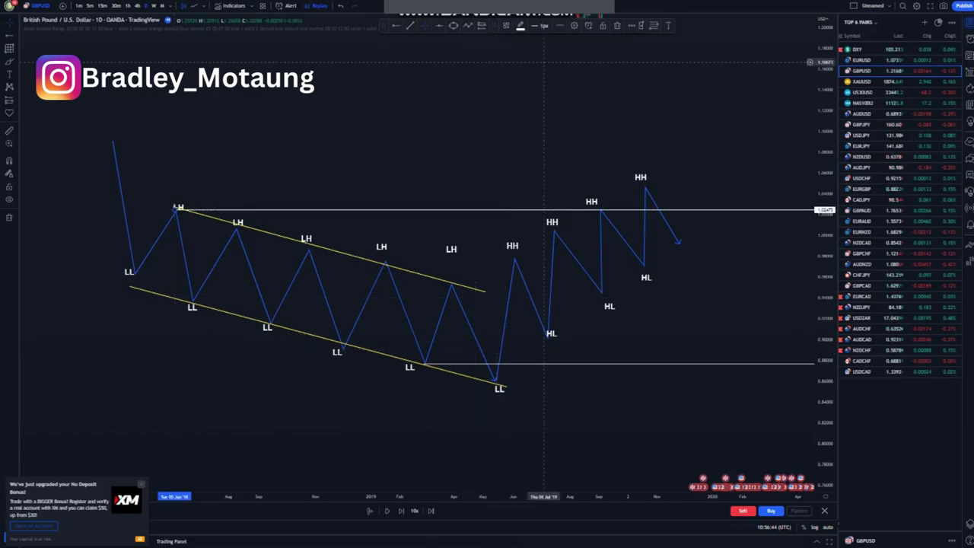
{"action": "left_click", "coordinate": [419, 88]}
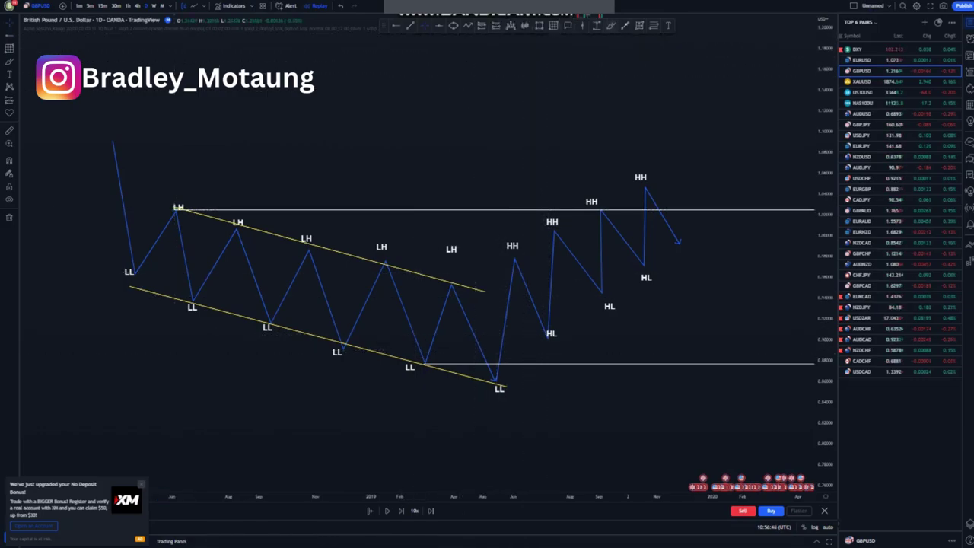
Circle the channel's last LL with the brush, then try marking the HL swings and circling the first LH, and undo those extra marks
{"action": "left_click", "coordinate": [493, 366]}
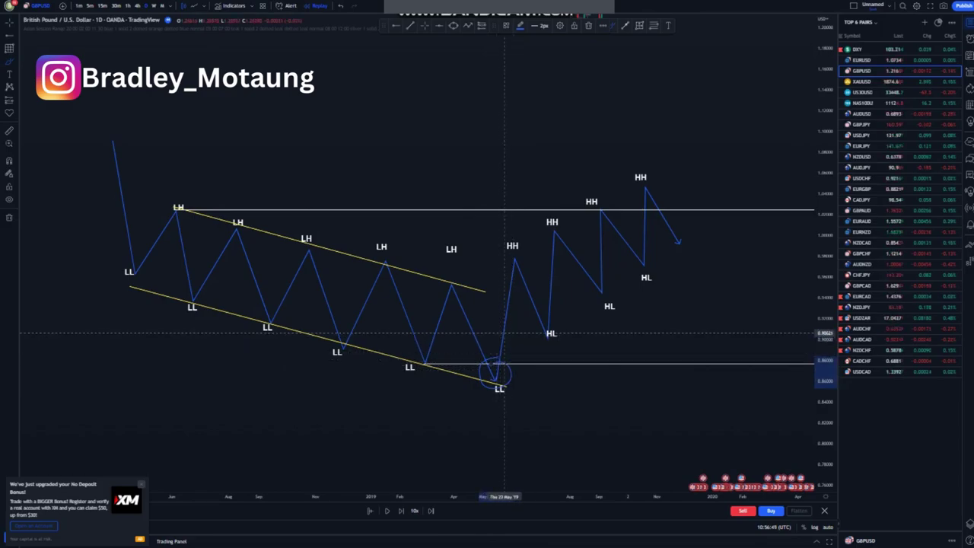
{"action": "left_click_drag", "start_coordinate": [553, 286], "coordinate": [590, 286]}
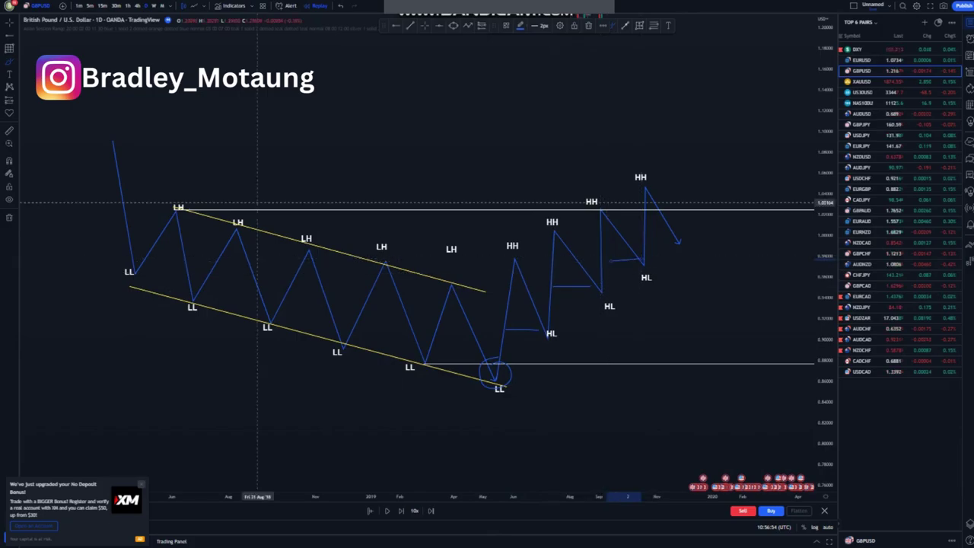
{"action": "mouse_move", "coordinate": [177, 201]}
{"action": "left_mouse_down"}
{"action": "mouse_move", "coordinate": [199, 221]}
{"action": "mouse_move", "coordinate": [170, 204]}
{"action": "left_mouse_up"}
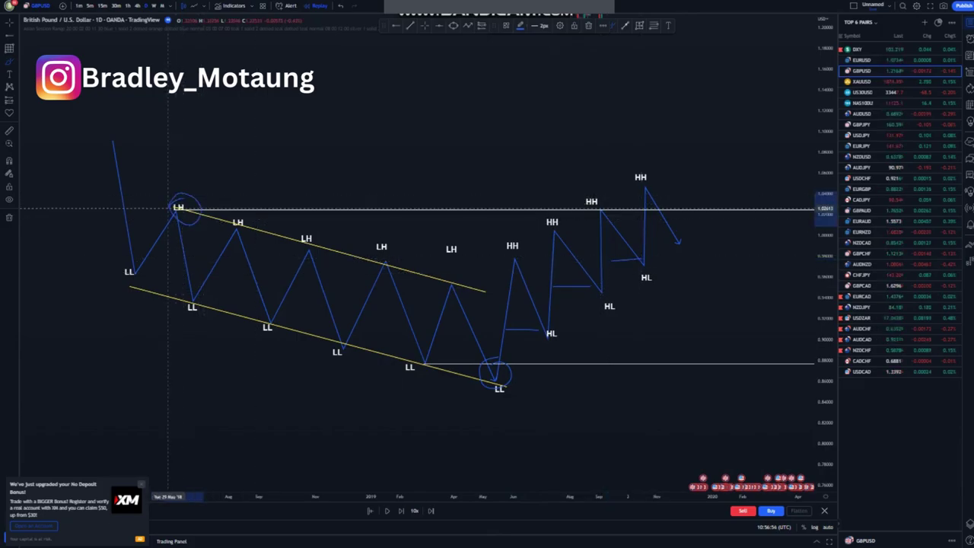
{"action": "key", "text": "ctrl+z"}
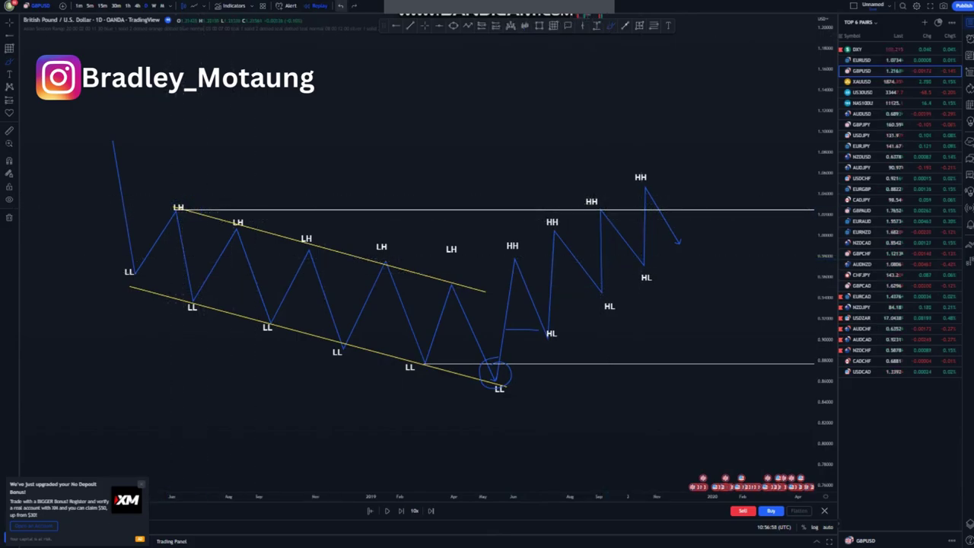
{"action": "key", "text": "ctrl+z"}
Draw a rising channel with two trend lines, one from the first HL along the lows and one from the first HH to the last HH
{"action": "key", "text": "alt+t"}
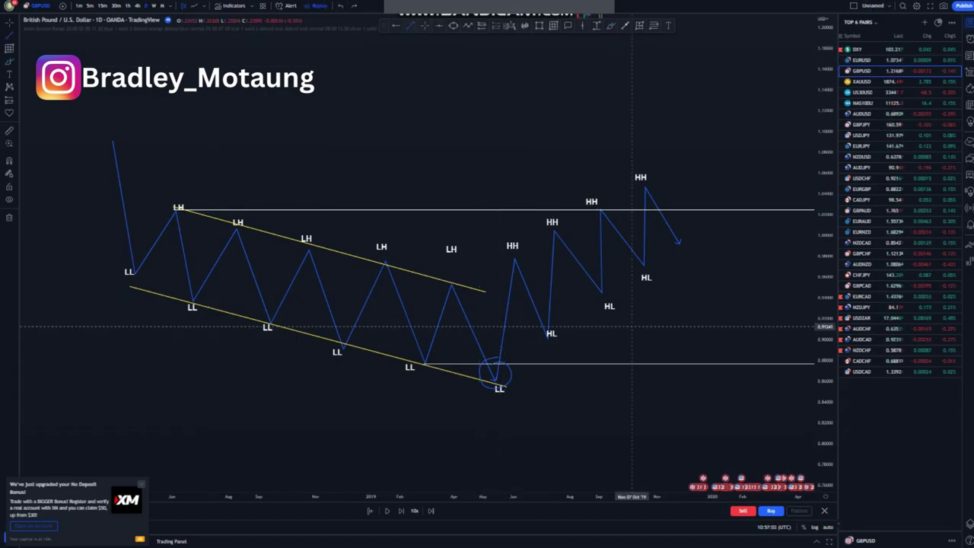
{"action": "left_click", "coordinate": [551, 335]}
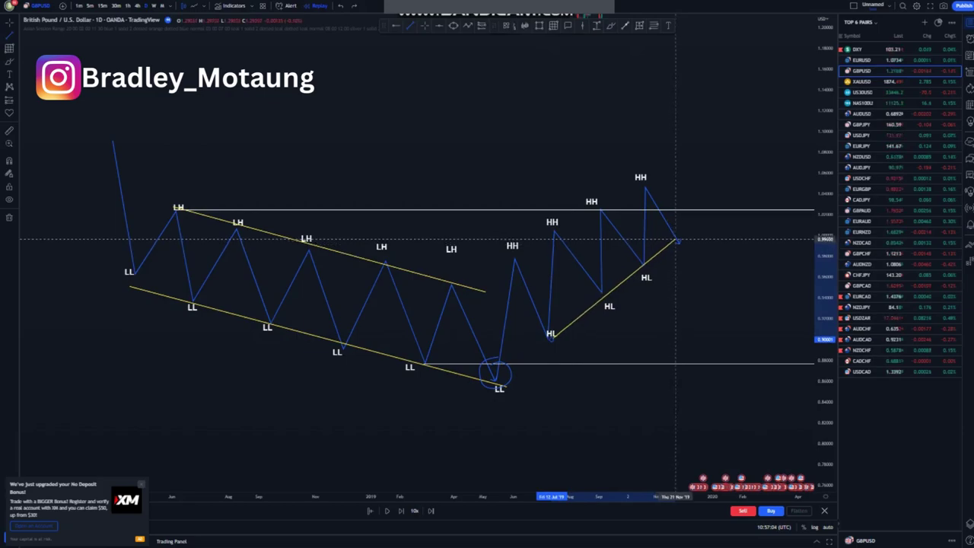
{"action": "left_click", "coordinate": [677, 241]}
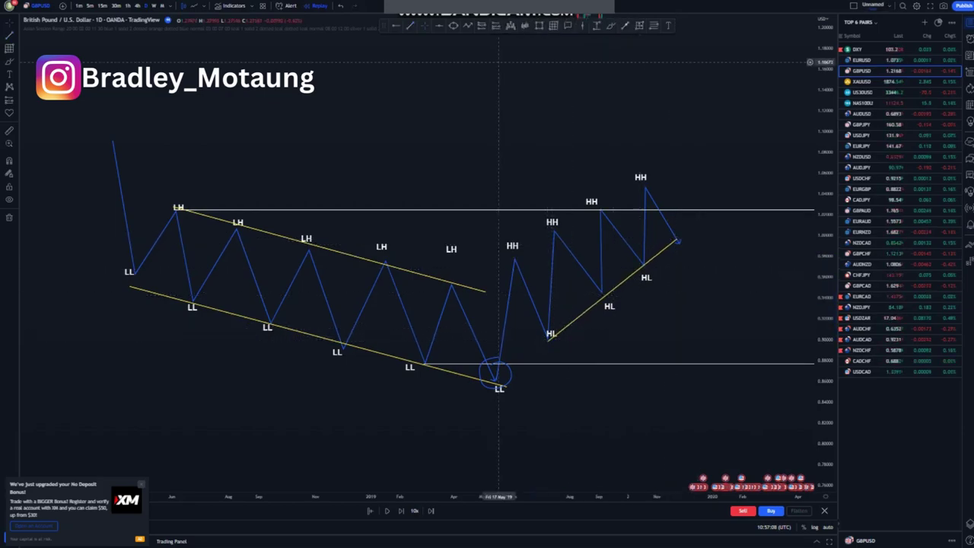
{"action": "left_click", "coordinate": [516, 259]}
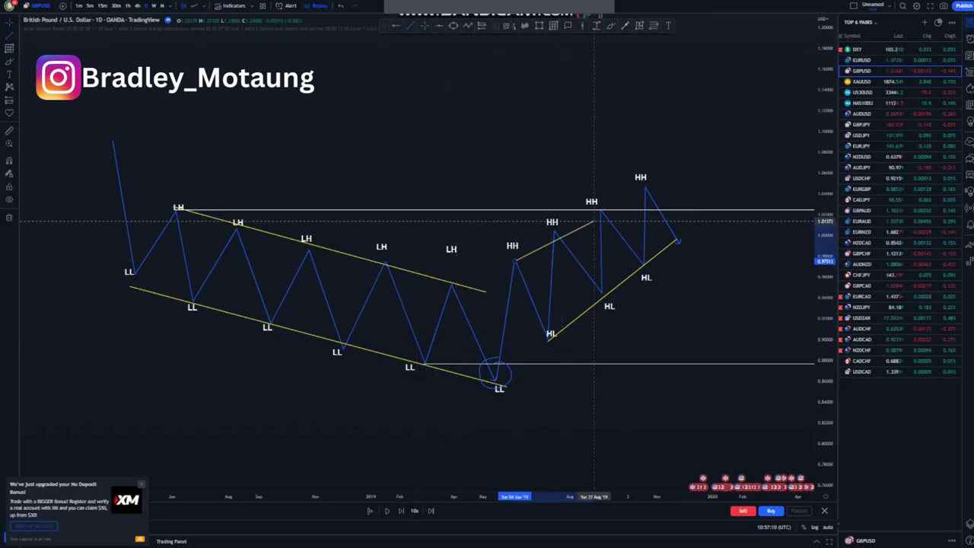
{"action": "left_click", "coordinate": [645, 184]}
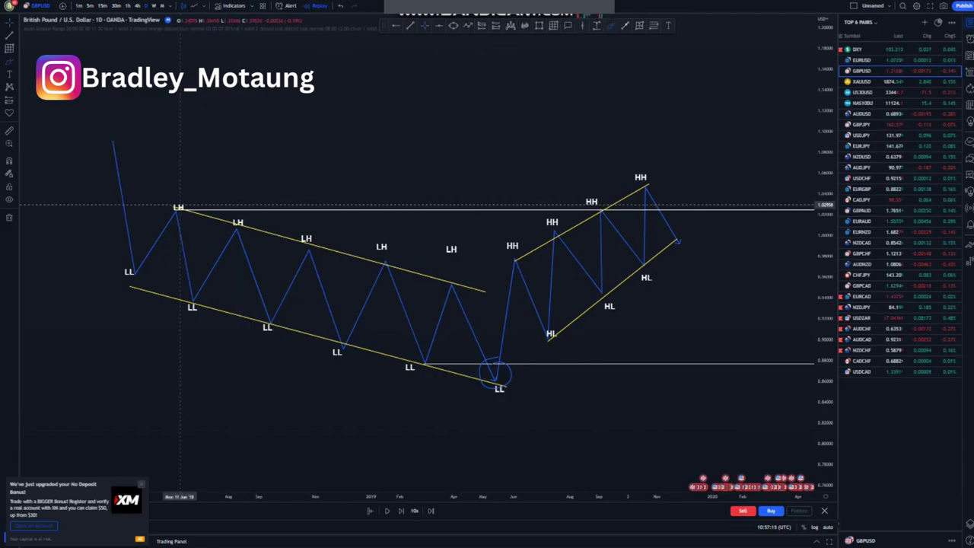
Circle the first LH with the brush, and try a brush mark at the last HH and undo it
{"action": "mouse_move", "coordinate": [171, 207]}
{"action": "left_mouse_down"}
{"action": "mouse_move", "coordinate": [199, 189]}
{"action": "mouse_move", "coordinate": [197, 218]}
{"action": "left_mouse_up"}
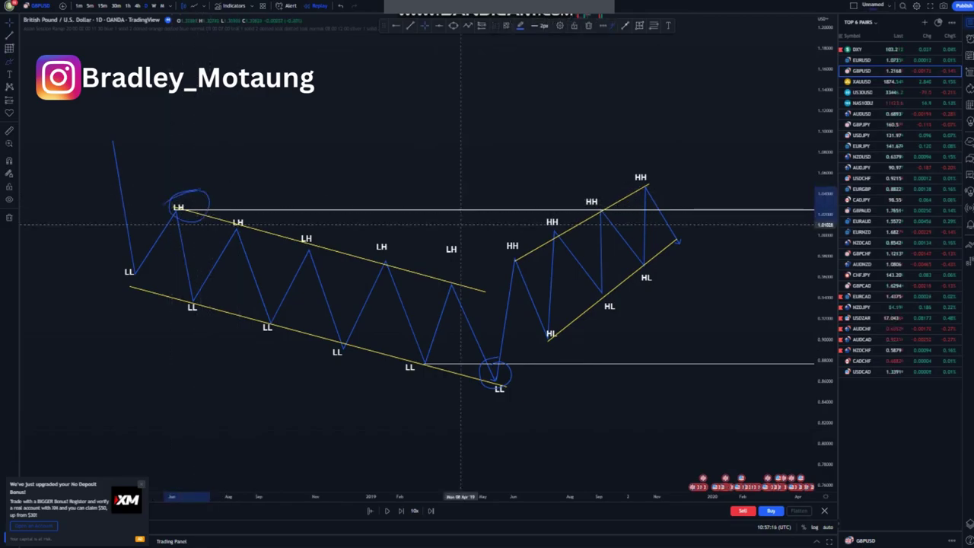
{"action": "mouse_move", "coordinate": [631, 176]}
{"action": "left_mouse_down"}
{"action": "mouse_move", "coordinate": [637, 196]}
{"action": "mouse_move", "coordinate": [653, 167]}
{"action": "left_mouse_up"}
{"action": "key", "text": "ctrl+z"}
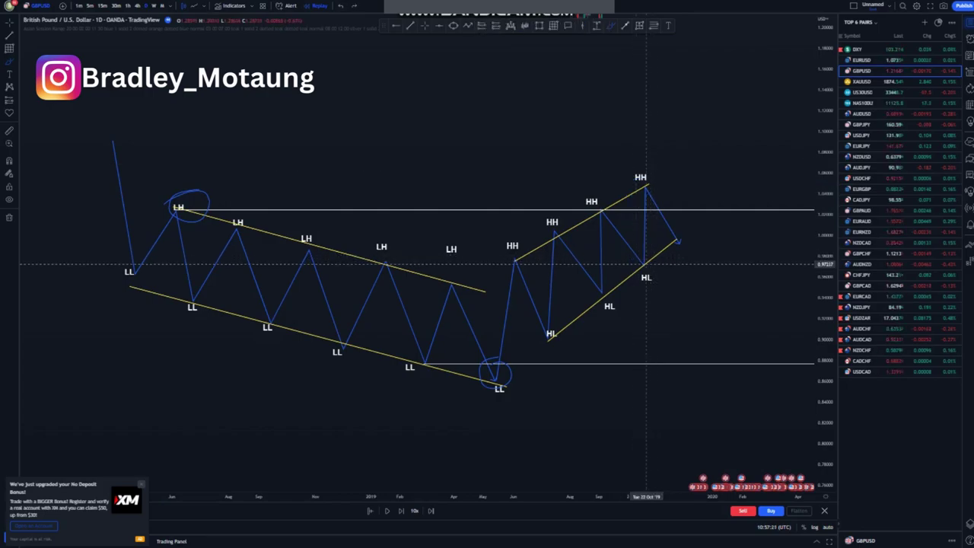
Try shading the last upward leg and marking the area around the last HH with the brush
{"action": "mouse_move", "coordinate": [646, 262]}
{"action": "left_mouse_down"}
{"action": "mouse_move", "coordinate": [646, 218]}
{"action": "mouse_move", "coordinate": [655, 219]}
{"action": "mouse_move", "coordinate": [642, 200]}
{"action": "left_mouse_up"}
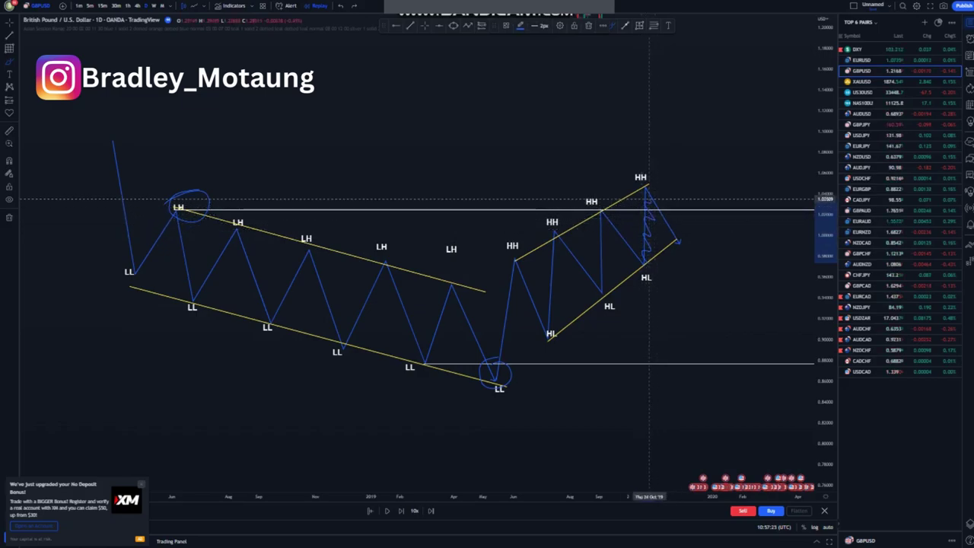
{"action": "left_click_drag", "start_coordinate": [638, 259], "coordinate": [655, 206]}
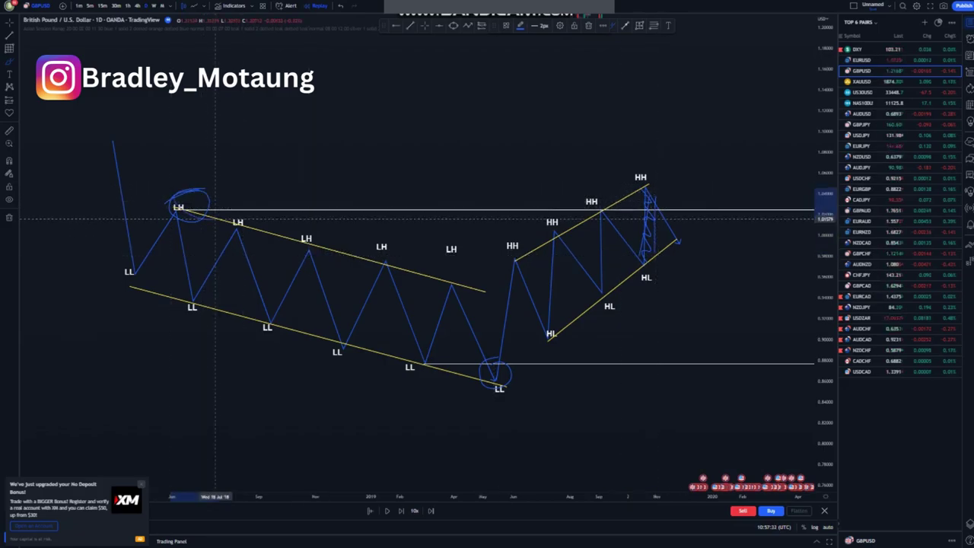
{"action": "left_click_drag", "start_coordinate": [642, 174], "coordinate": [638, 200]}
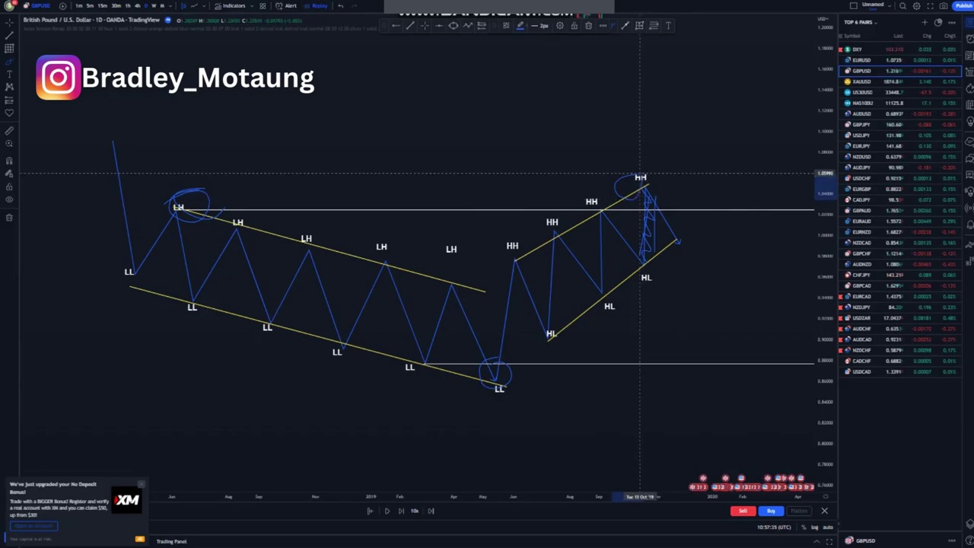
{"action": "key", "text": "Escape"}
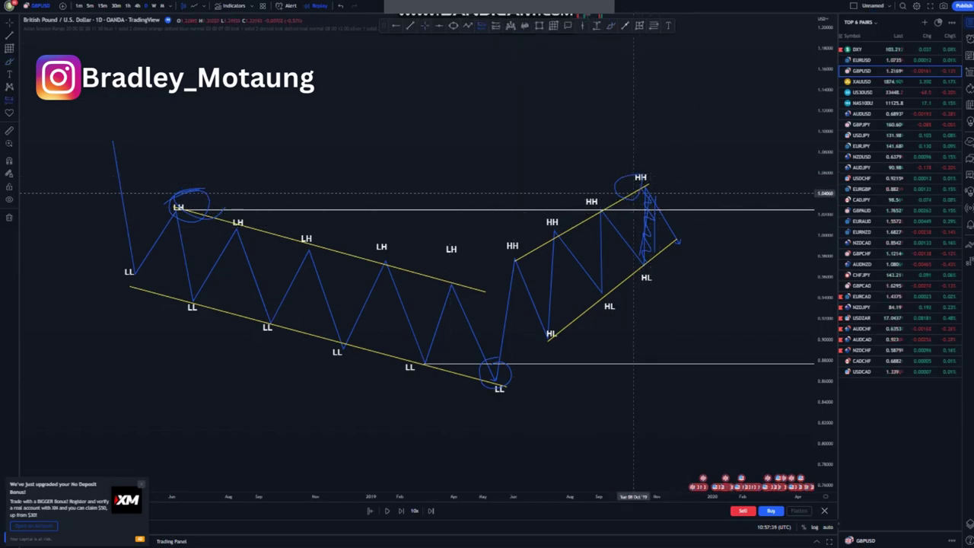
Try a short position at the last HH with its stop at about 1.07 and target at about 0.89, and undo it and the brush shading
{"action": "left_click", "coordinate": [640, 190]}
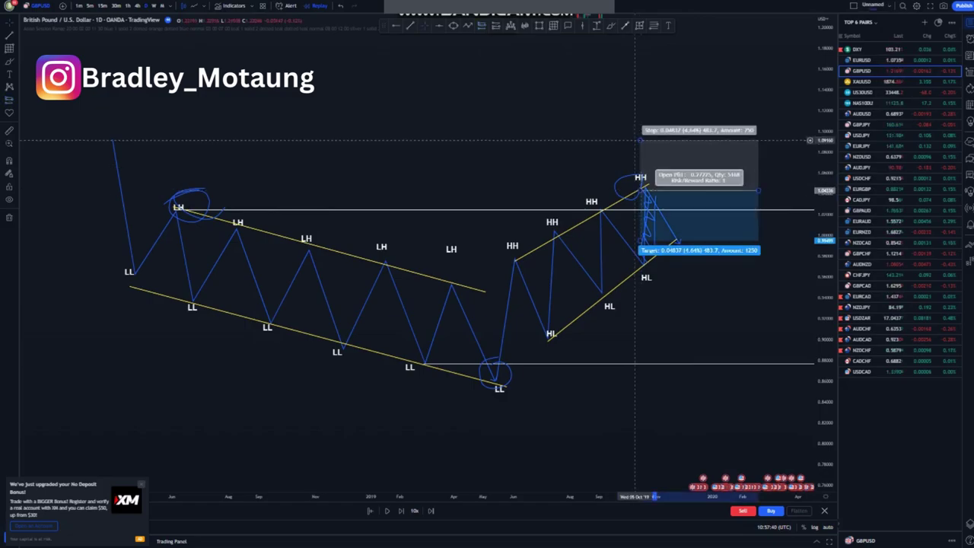
{"action": "left_click_drag", "start_coordinate": [640, 140], "coordinate": [640, 163]}
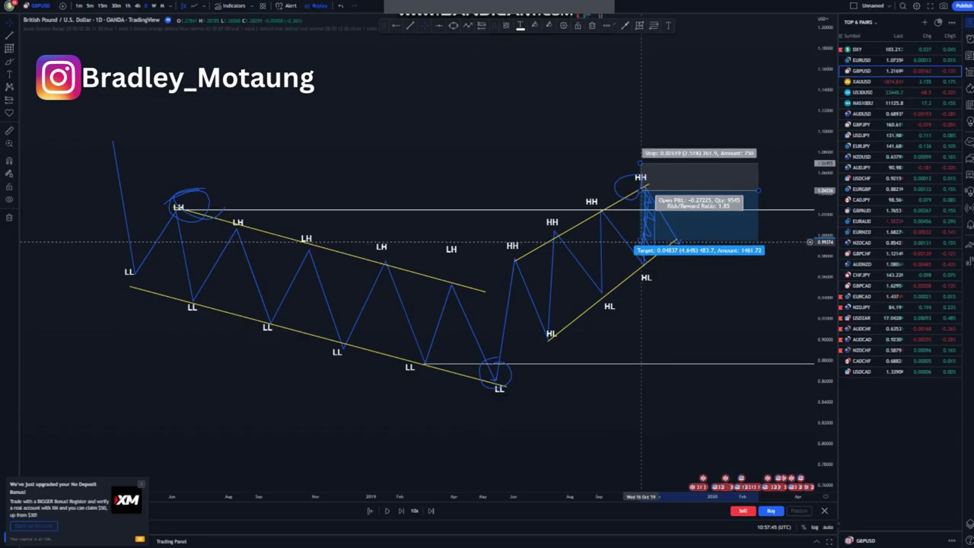
{"action": "left_click_drag", "start_coordinate": [640, 241], "coordinate": [640, 348]}
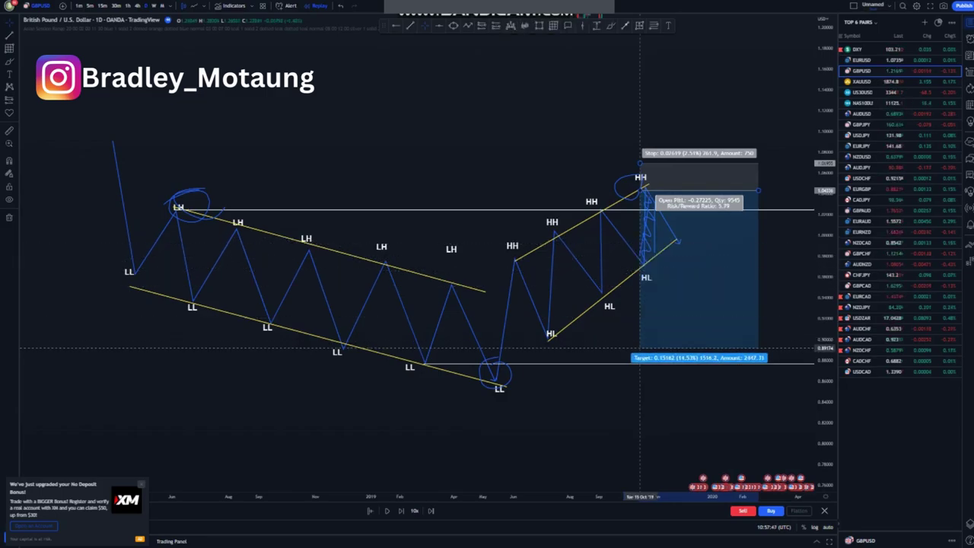
{"action": "key", "text": "ctrl+z"}
{"action": "key", "text": "ctrl+z"}
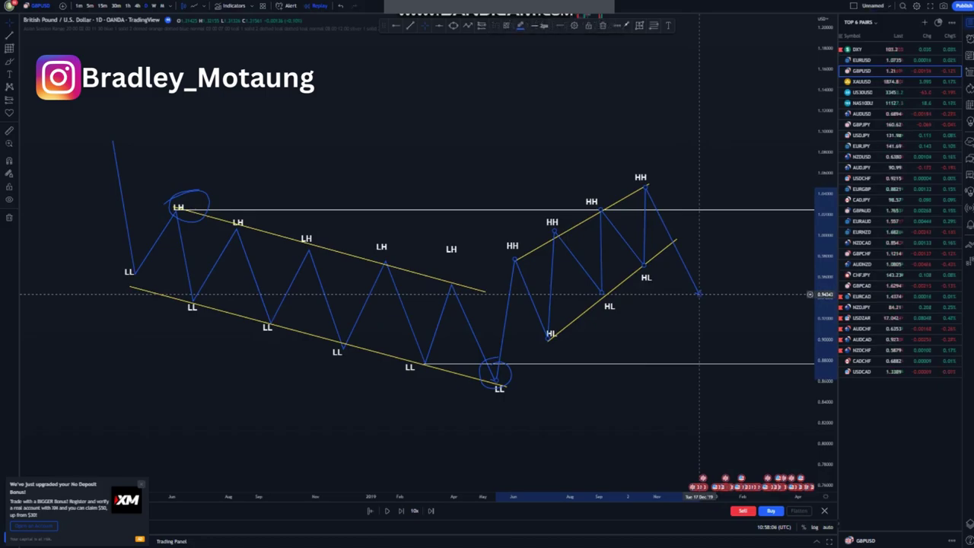
Extend the price path's final leg below the rising channel to about 0.94, and place a cloned LL label at its end
{"action": "left_click", "coordinate": [700, 294]}
{"action": "key", "text": "Escape"}
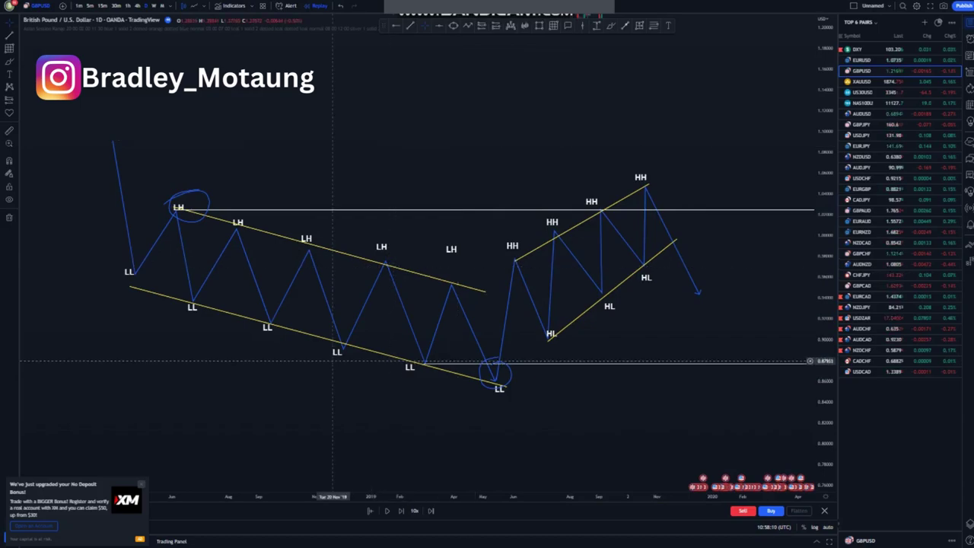
{"action": "right_click", "coordinate": [335, 351]}
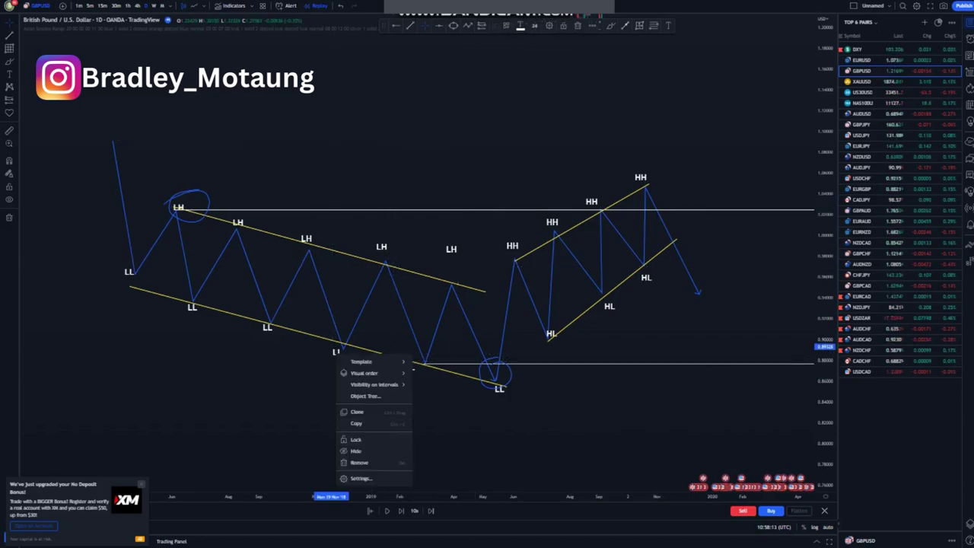
{"action": "left_click", "coordinate": [357, 412]}
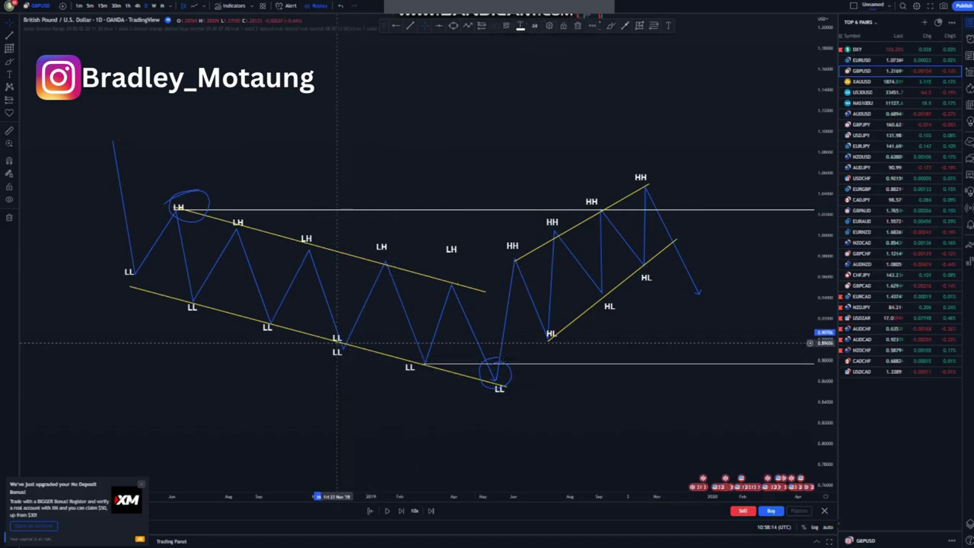
{"action": "mouse_move", "coordinate": [335, 339]}
{"action": "left_mouse_down"}
{"action": "mouse_move", "coordinate": [624, 338]}
{"action": "mouse_move", "coordinate": [699, 303]}
{"action": "left_mouse_up"}
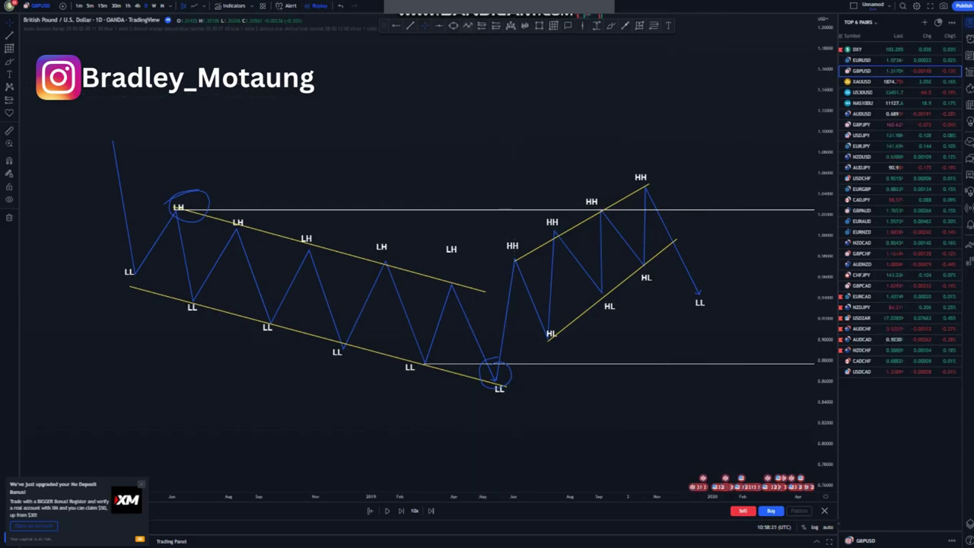
Continue the price path from the new LL through two lower peaks down to about 0.87, and add a short horizontal arrow from the last HL
{"action": "left_click", "coordinate": [701, 292]}
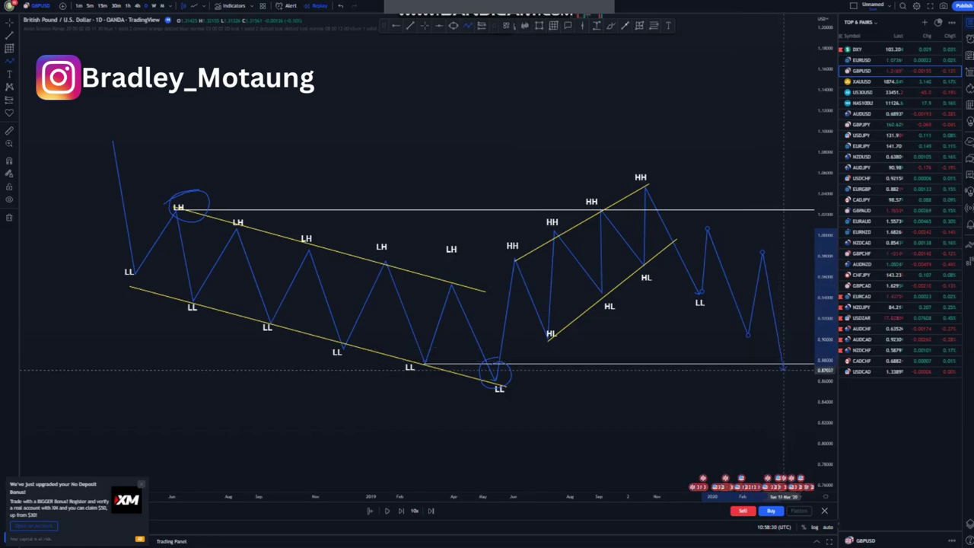
{"action": "double_click", "coordinate": [794, 367]}
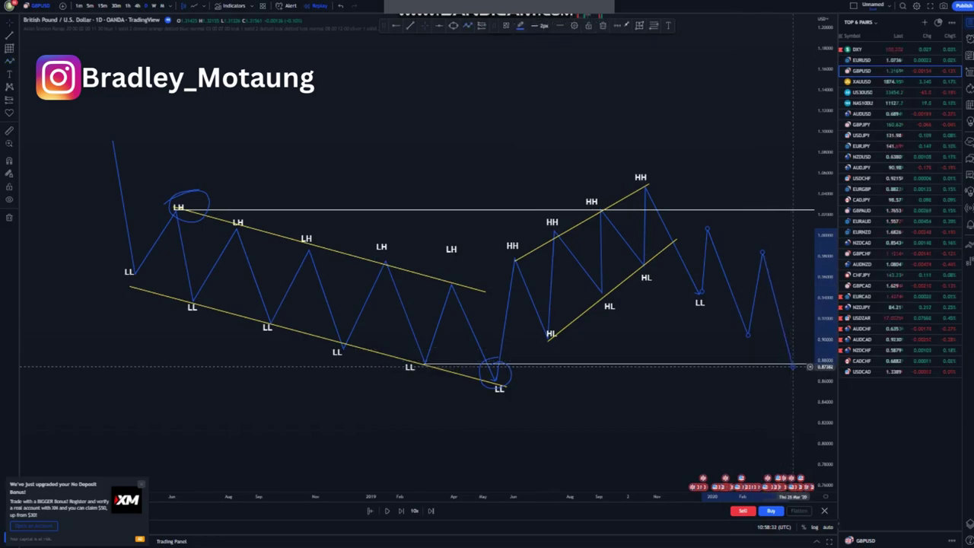
{"action": "left_click_drag", "start_coordinate": [647, 320], "coordinate": [600, 320]}
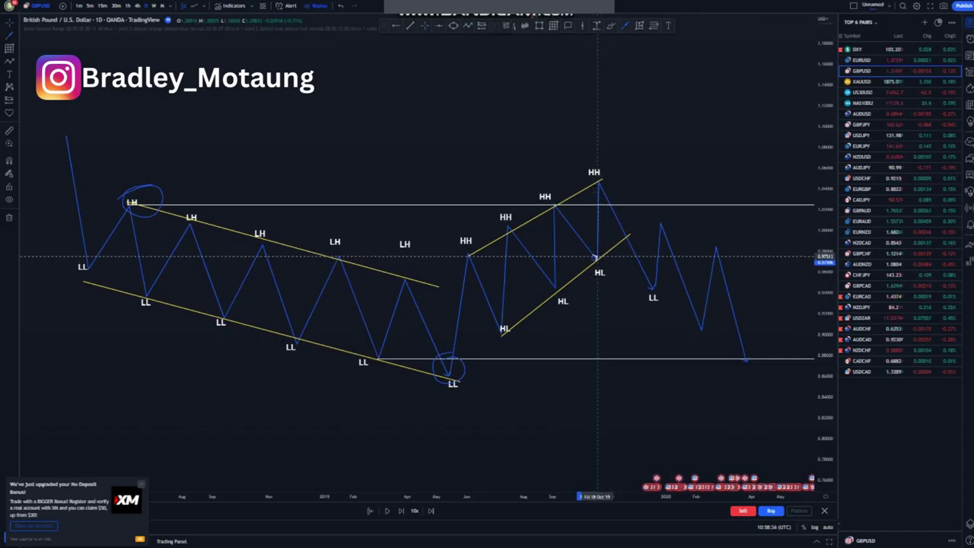
{"action": "left_click_drag", "start_coordinate": [598, 258], "coordinate": [632, 259]}
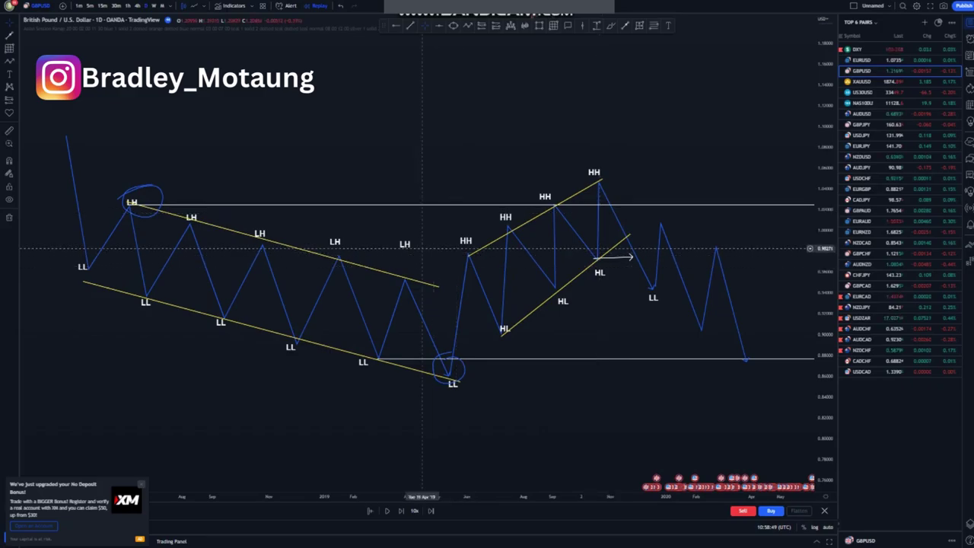
Place a cloned LH label on the first peak and a cloned LL label on the following low of the new downward path
{"action": "right_click", "coordinate": [402, 242]}
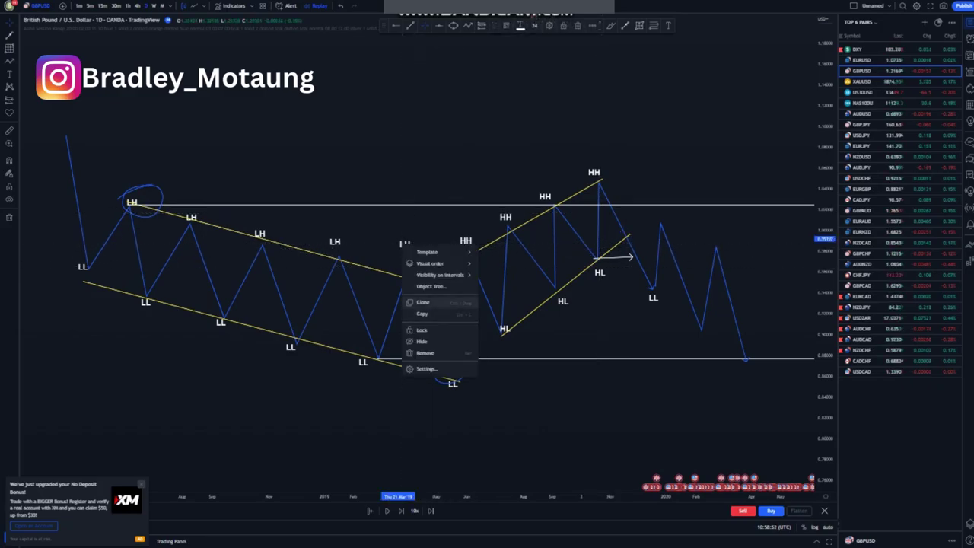
{"action": "left_click", "coordinate": [423, 303]}
{"action": "left_click_drag", "start_coordinate": [406, 230], "coordinate": [660, 217]}
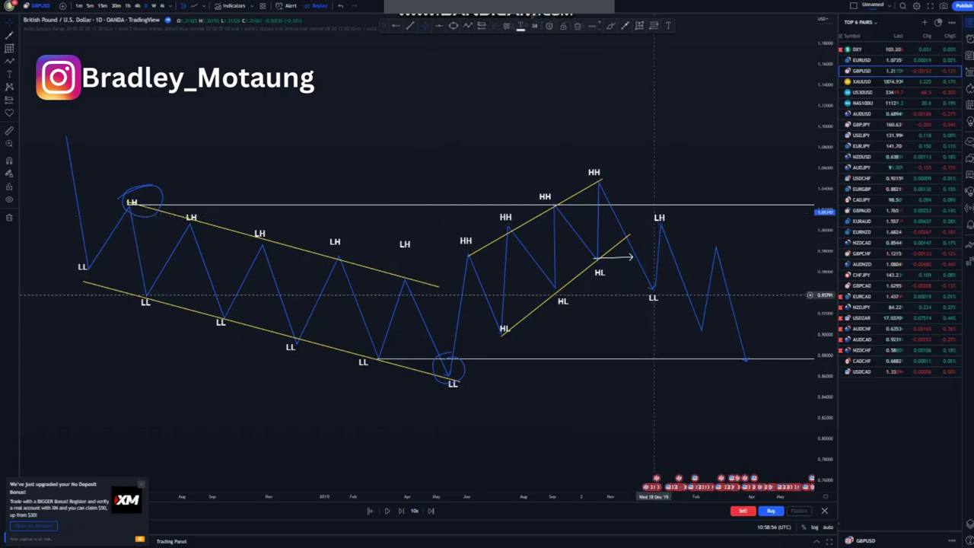
{"action": "right_click", "coordinate": [653, 293]}
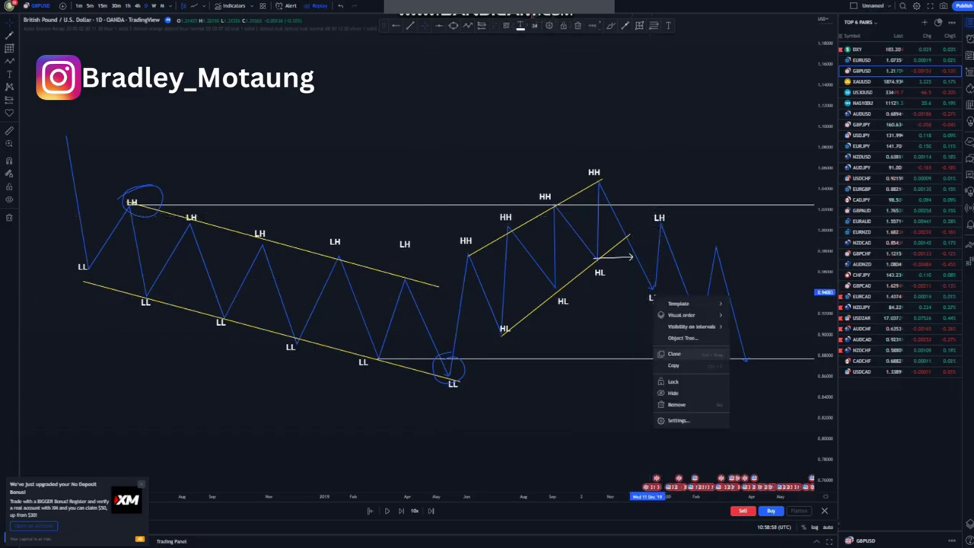
{"action": "left_click", "coordinate": [665, 354]}
{"action": "left_click_drag", "start_coordinate": [653, 282], "coordinate": [701, 329]}
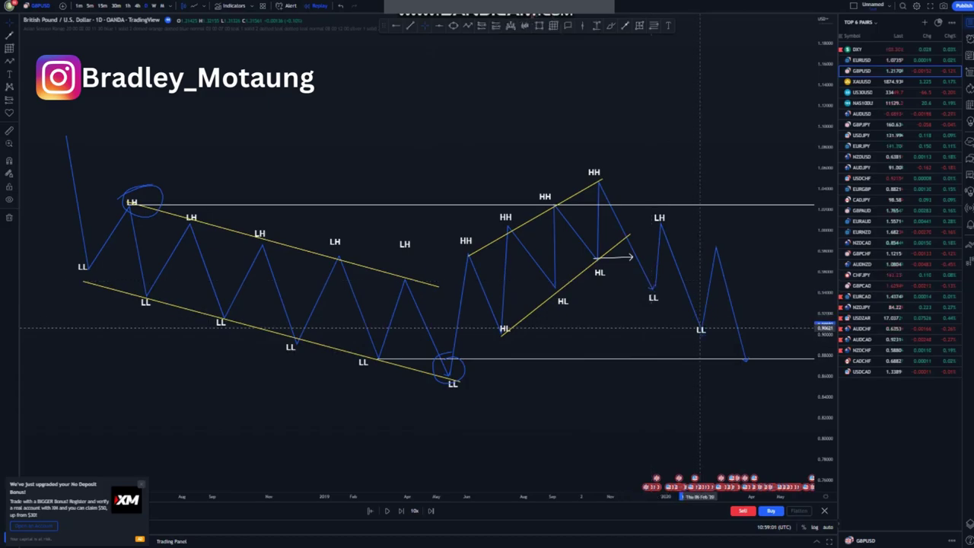
Place a cloned LH label on the second peak of the new downward path
{"action": "right_click", "coordinate": [659, 217]}
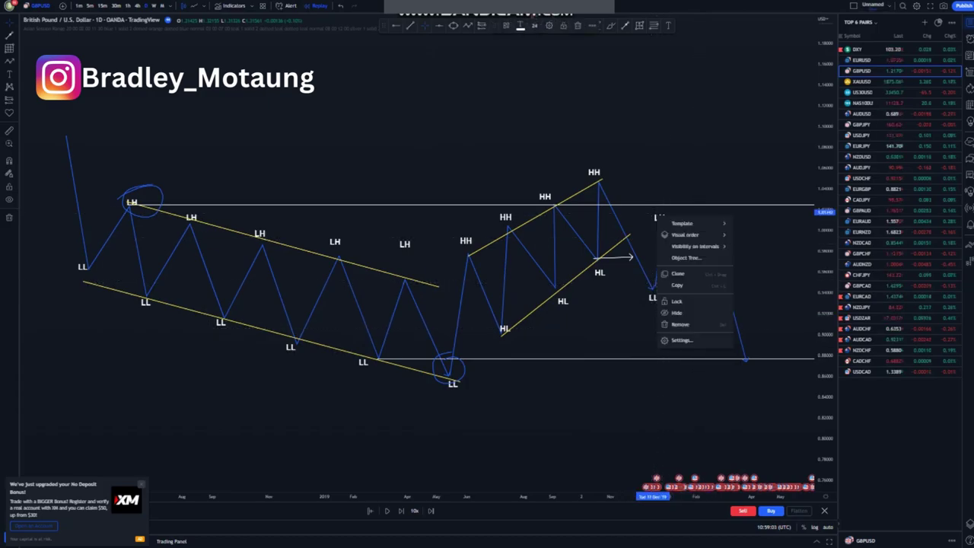
{"action": "left_click", "coordinate": [674, 274]}
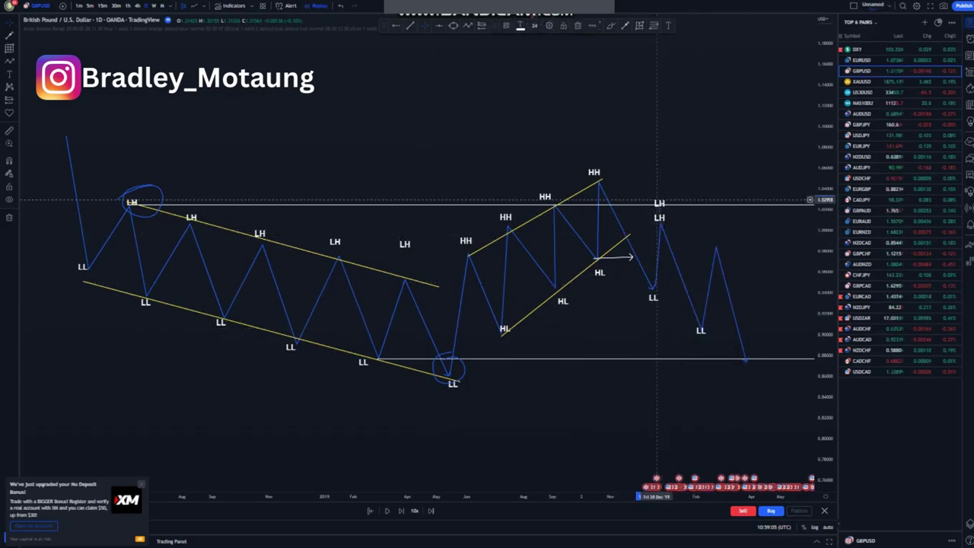
{"action": "mouse_move", "coordinate": [659, 202]}
{"action": "left_mouse_down"}
{"action": "mouse_move", "coordinate": [717, 217]}
{"action": "mouse_move", "coordinate": [717, 236]}
{"action": "left_mouse_up"}
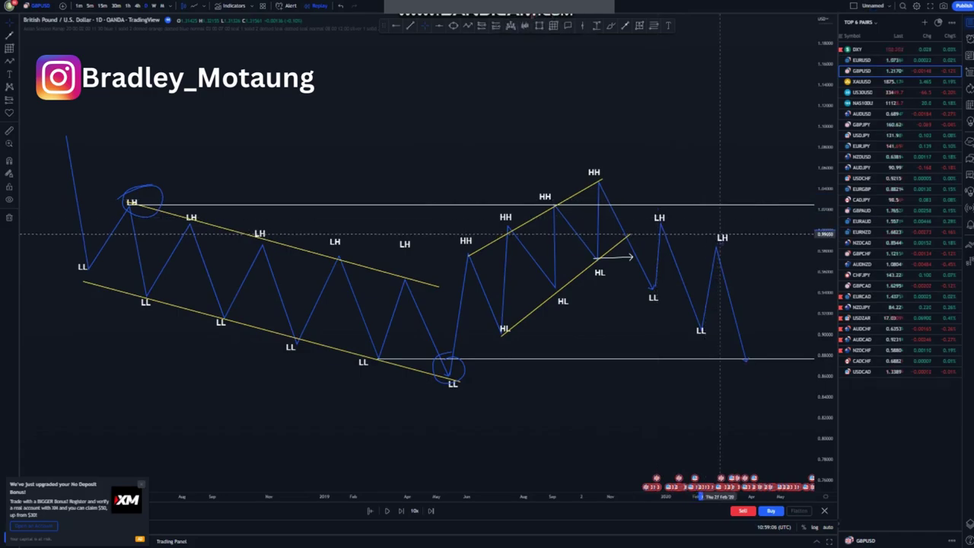
{"action": "scroll", "coordinate": [583, 334], "scroll_direction": "down", "scroll_amount": 2}
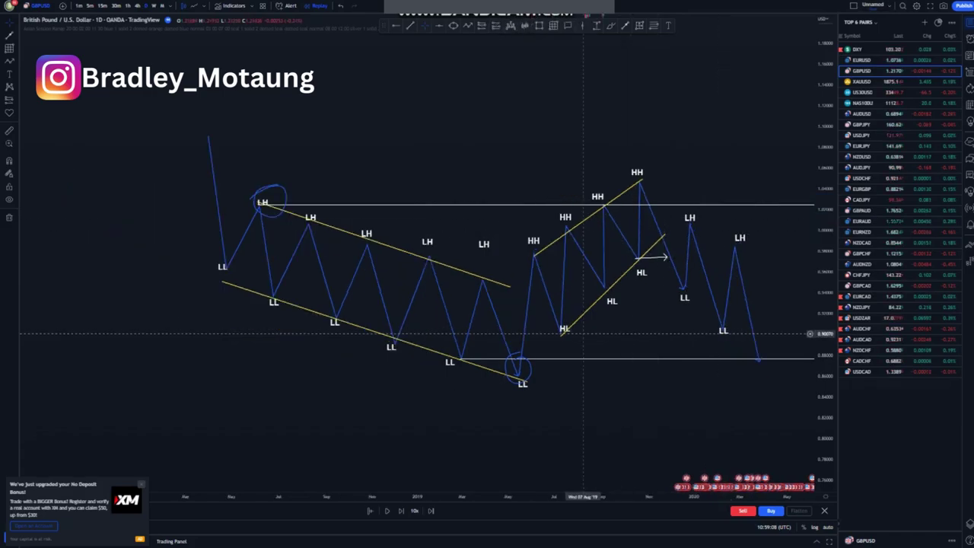
Remove all the market-structure drawings from the GBPUSD chart, keeping the indicator
{"action": "scroll", "coordinate": [583, 334], "scroll_direction": "down", "scroll_amount": 1}
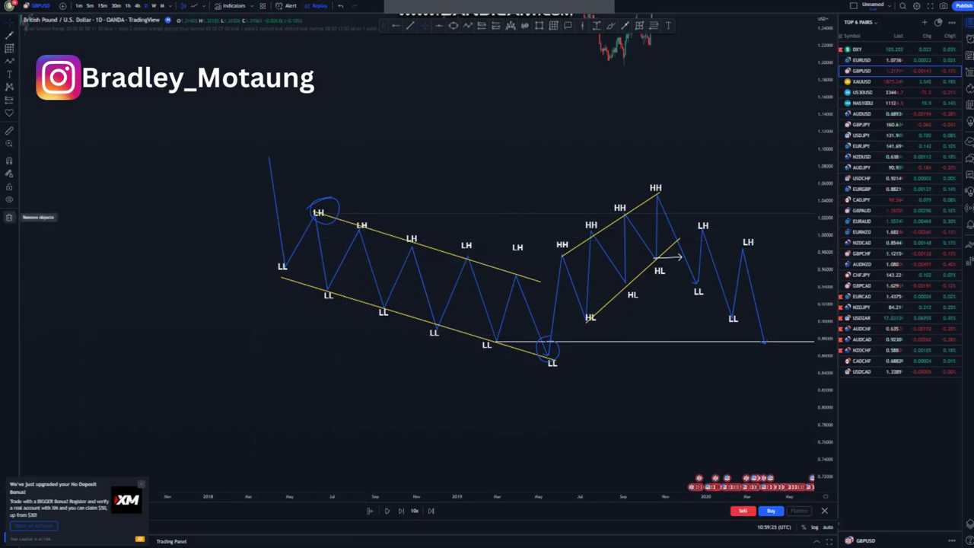
{"action": "left_click", "coordinate": [9, 217]}
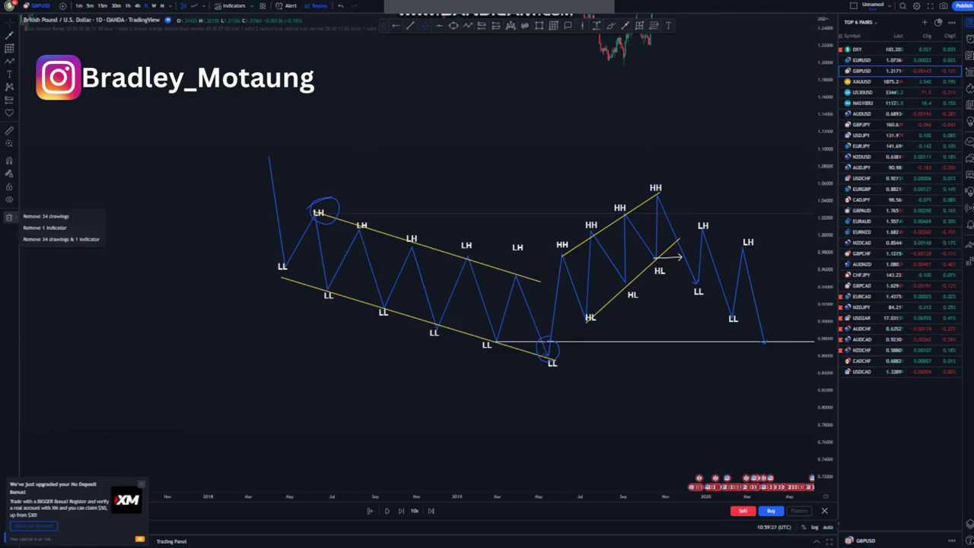
{"action": "left_click", "coordinate": [70, 219]}
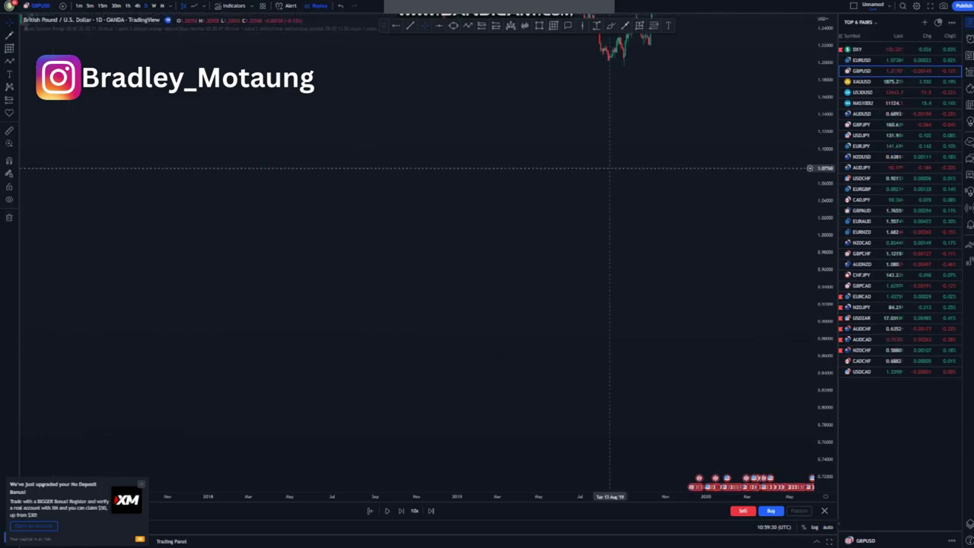
Trace the price swings from the April 2018 high to the latest candle with freehand brush strokes, and remove the strokes
{"action": "left_click_drag", "start_coordinate": [485, 218], "coordinate": [452, 381]}
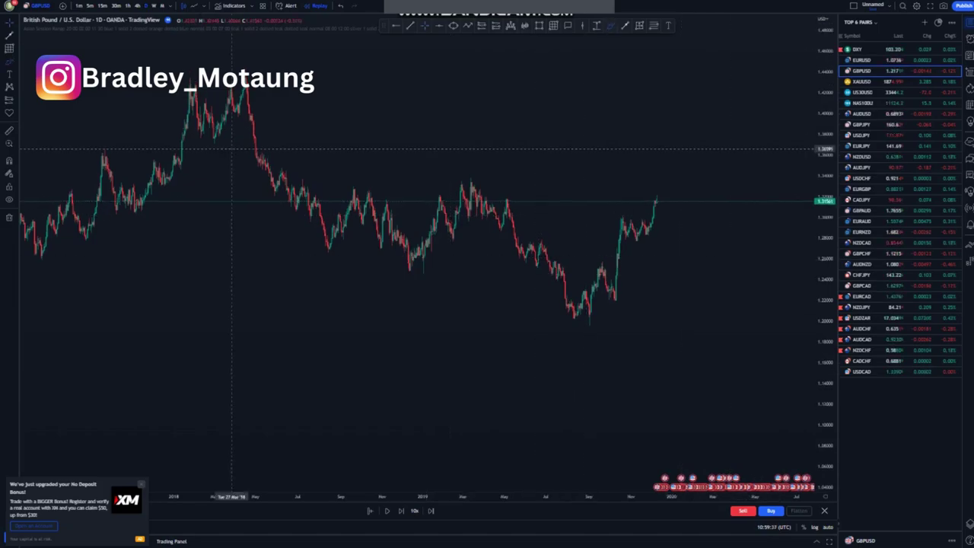
{"action": "left_click_drag", "start_coordinate": [242, 92], "coordinate": [335, 248]}
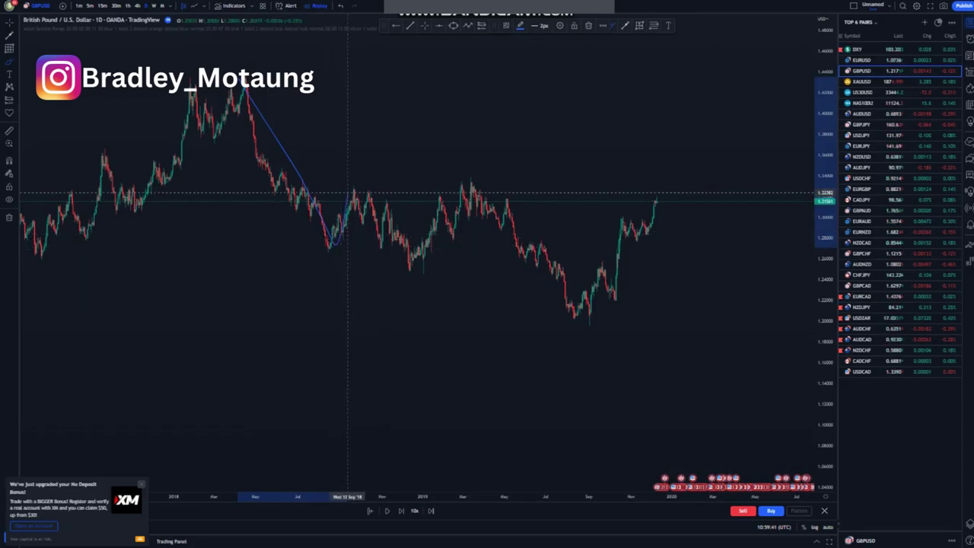
{"action": "mouse_move", "coordinate": [368, 185]}
{"action": "left_mouse_down"}
{"action": "mouse_move", "coordinate": [411, 261]}
{"action": "mouse_move", "coordinate": [435, 215]}
{"action": "mouse_move", "coordinate": [482, 200]}
{"action": "mouse_move", "coordinate": [583, 315]}
{"action": "mouse_move", "coordinate": [628, 221]}
{"action": "mouse_move", "coordinate": [643, 231]}
{"action": "mouse_move", "coordinate": [659, 202]}
{"action": "left_mouse_up"}
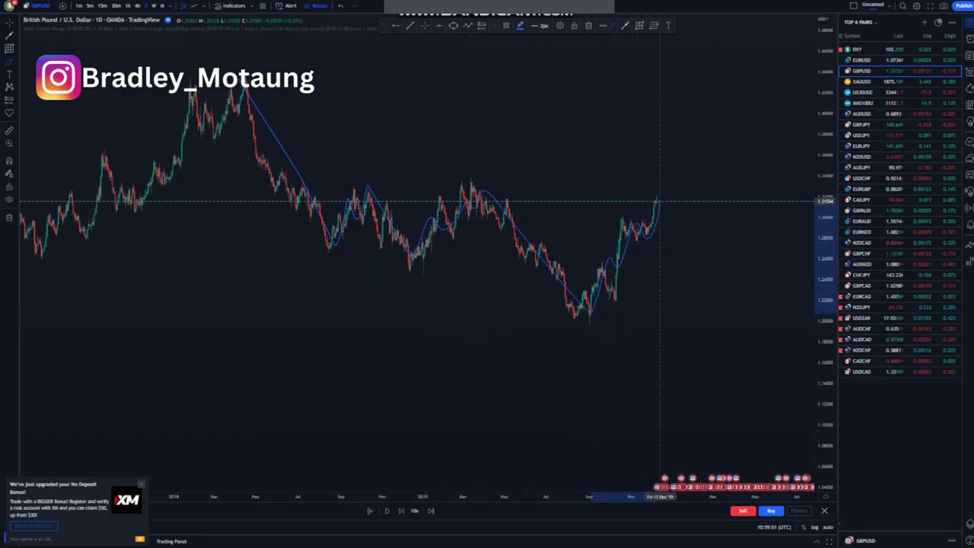
{"action": "key", "text": "Delete"}
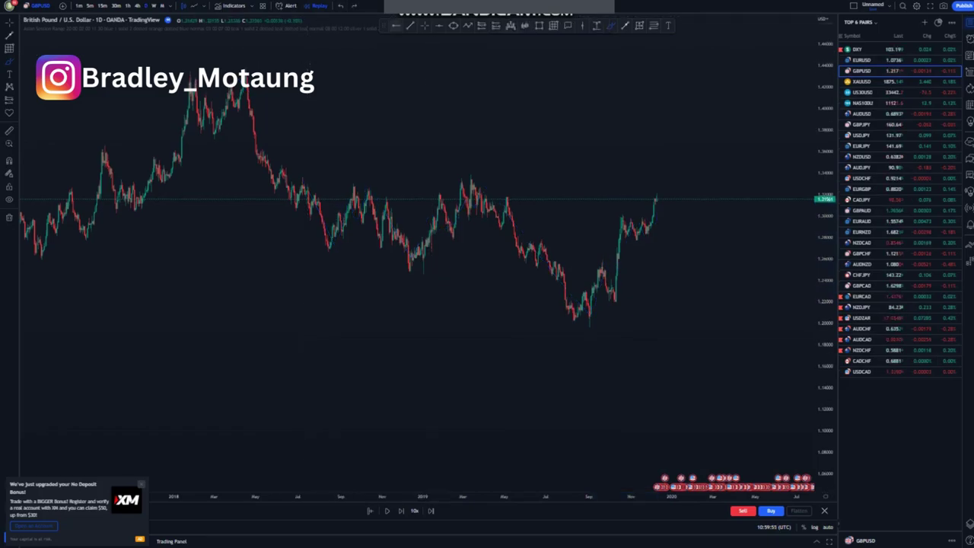
Place a horizontal ray at the early January 2019 low, about 1.247, and enclose the March–September 2019 decline with two falling yellow trend lines
{"action": "left_click", "coordinate": [423, 272]}
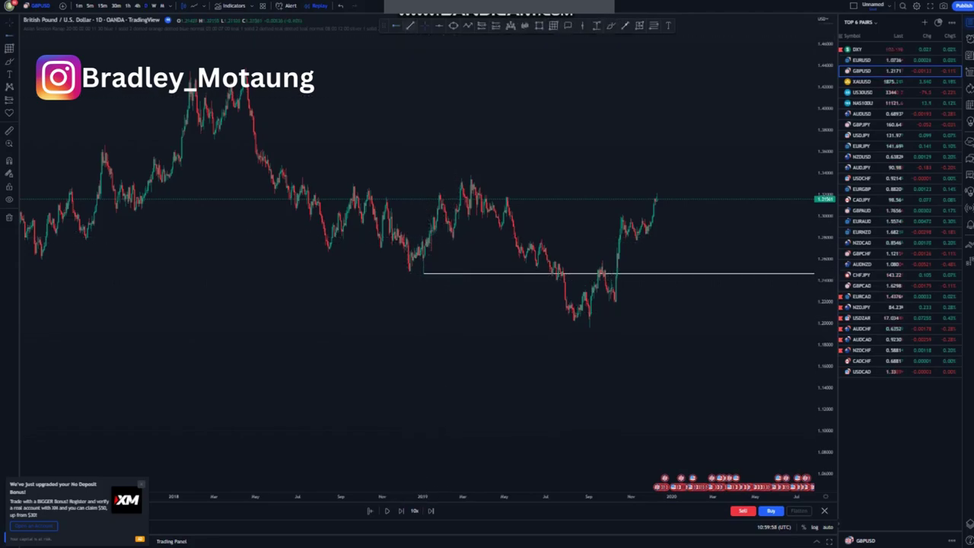
{"action": "left_click", "coordinate": [501, 187]}
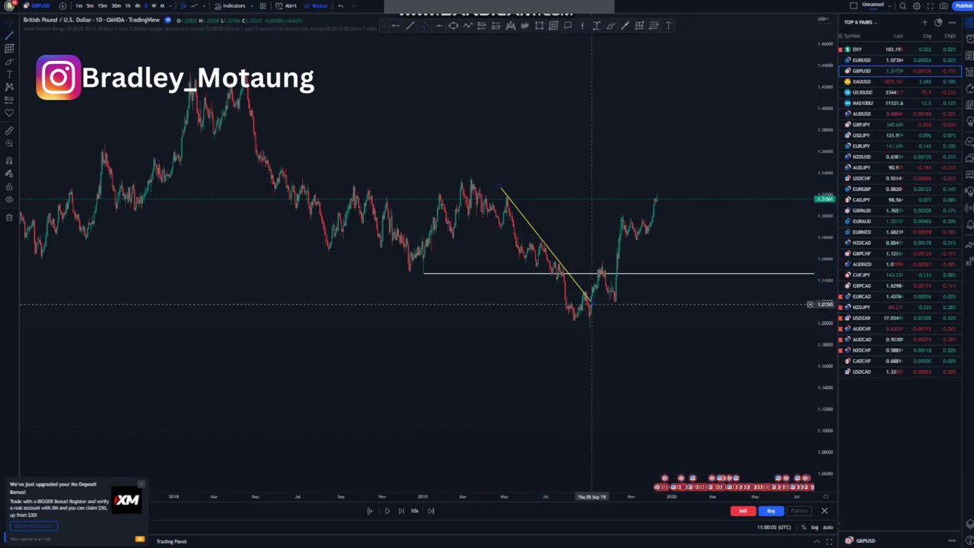
{"action": "left_click", "coordinate": [595, 298]}
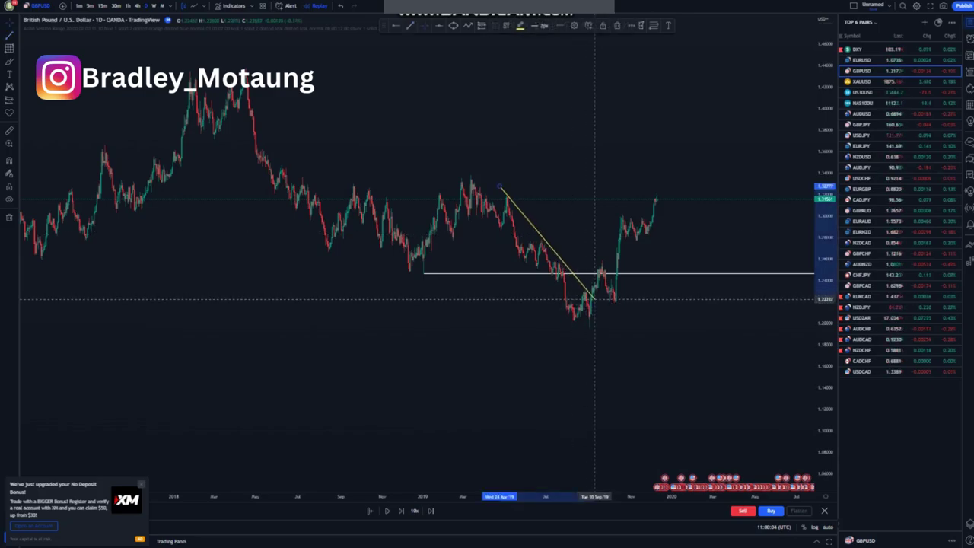
{"action": "left_click", "coordinate": [525, 258]}
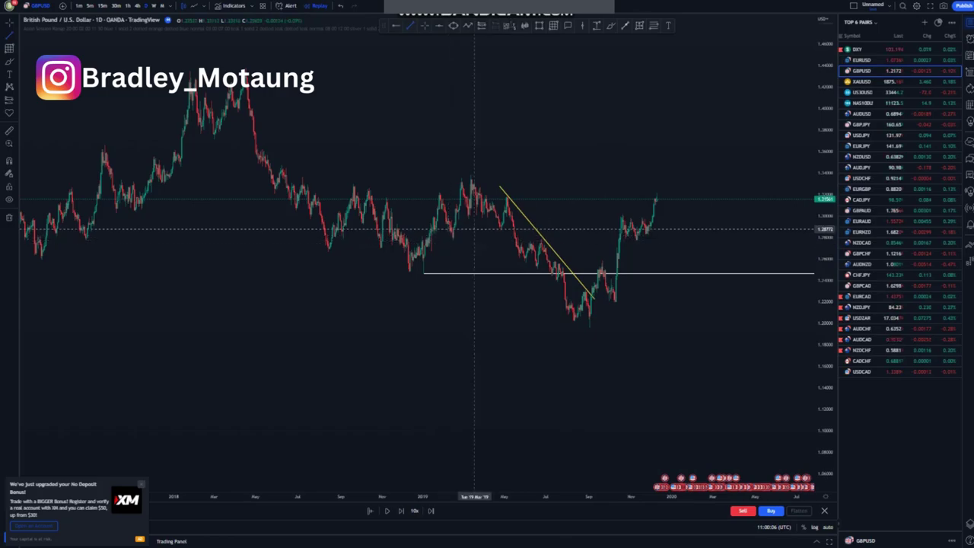
{"action": "left_click", "coordinate": [469, 222]}
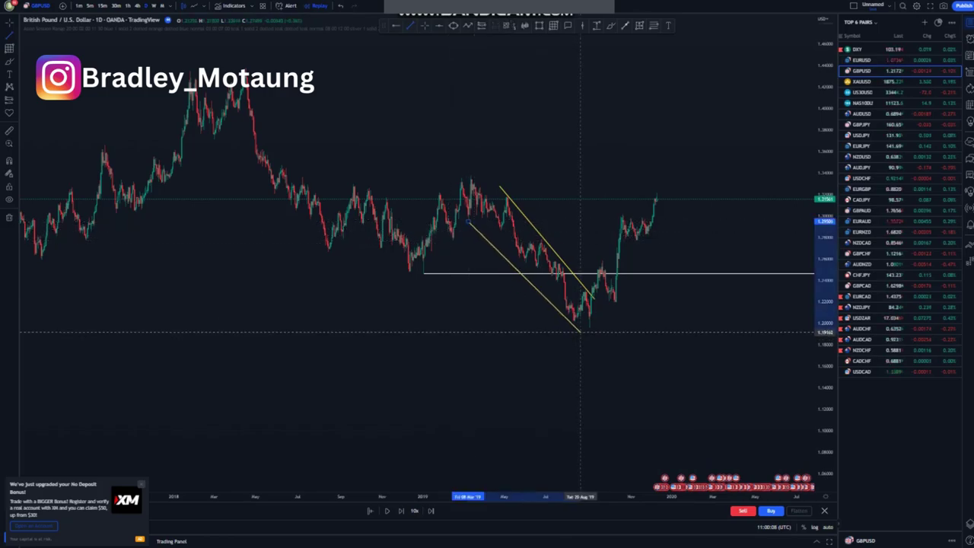
{"action": "left_click", "coordinate": [579, 332]}
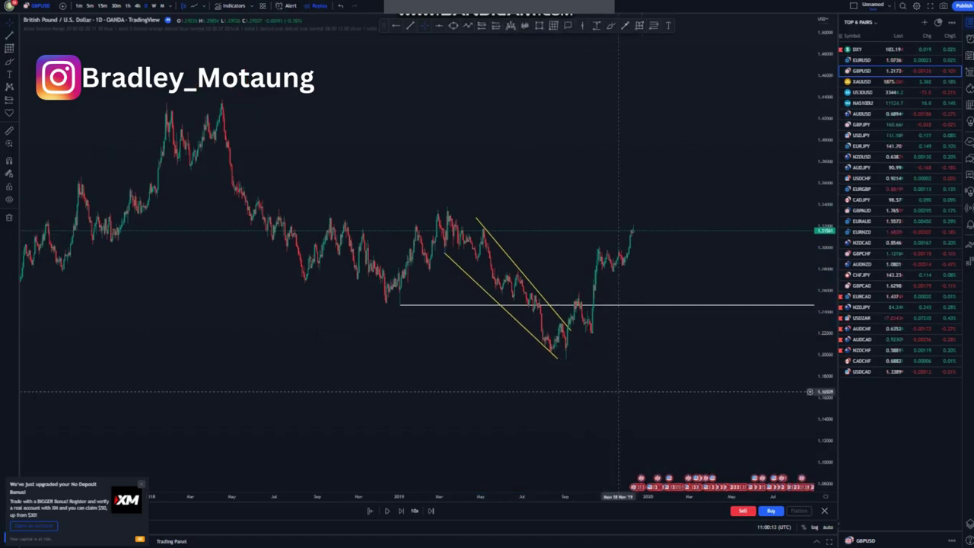
Place horizontal rays at the May 2019 high, about 1.318, and at the March 2019 high, about 1.337
{"action": "left_click_drag", "start_coordinate": [624, 339], "coordinate": [601, 338]}
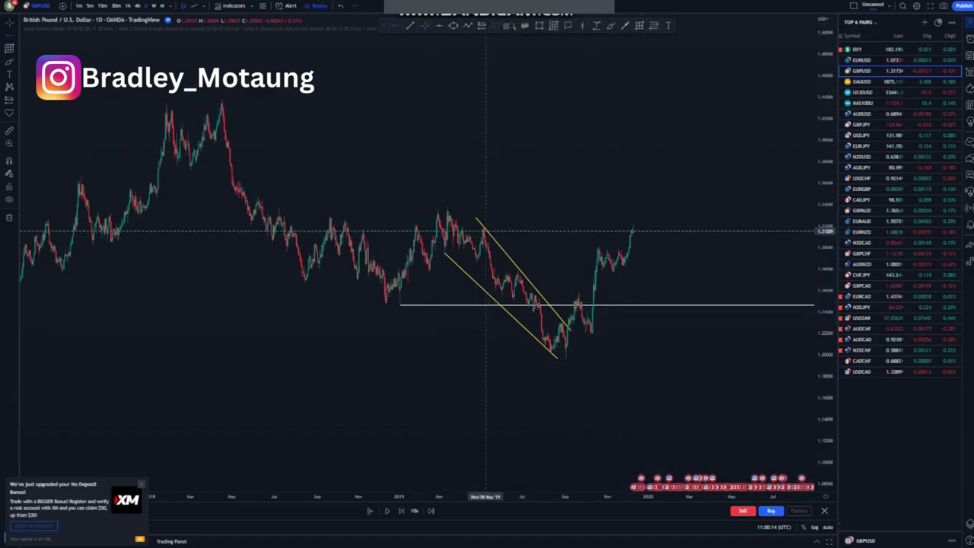
{"action": "left_click", "coordinate": [484, 228]}
{"action": "left_click", "coordinate": [510, 255]}
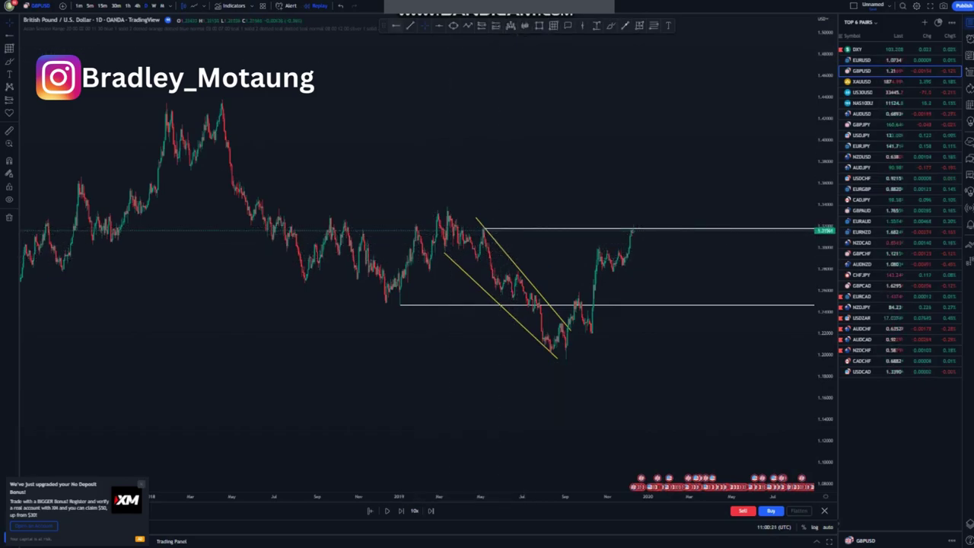
{"action": "left_click", "coordinate": [445, 208]}
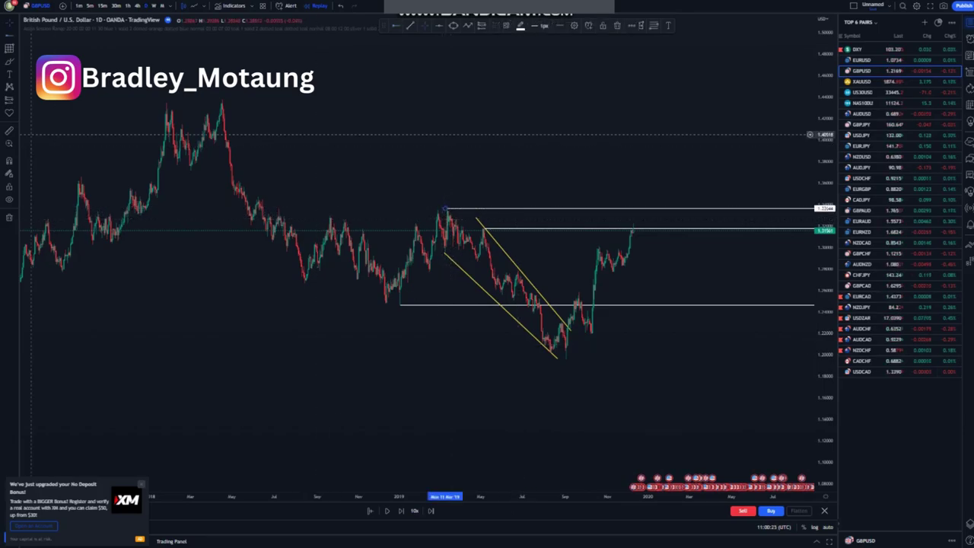
Clear all drawings from the chart and place a horizontal ray at the April 2018 high, about 1.438
{"action": "left_click", "coordinate": [10, 217]}
{"action": "left_click", "coordinate": [44, 216]}
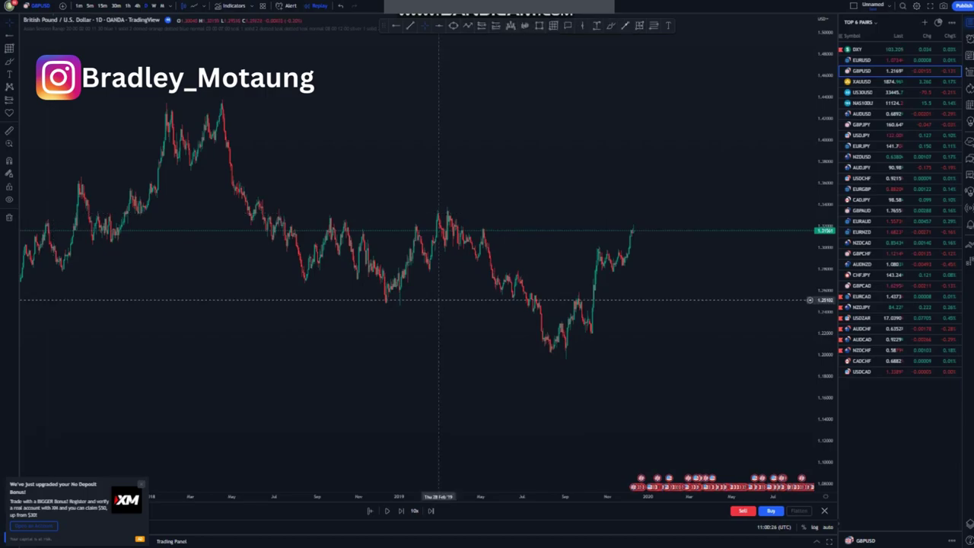
{"action": "scroll", "coordinate": [449, 305], "scroll_direction": "up", "scroll_amount": 2}
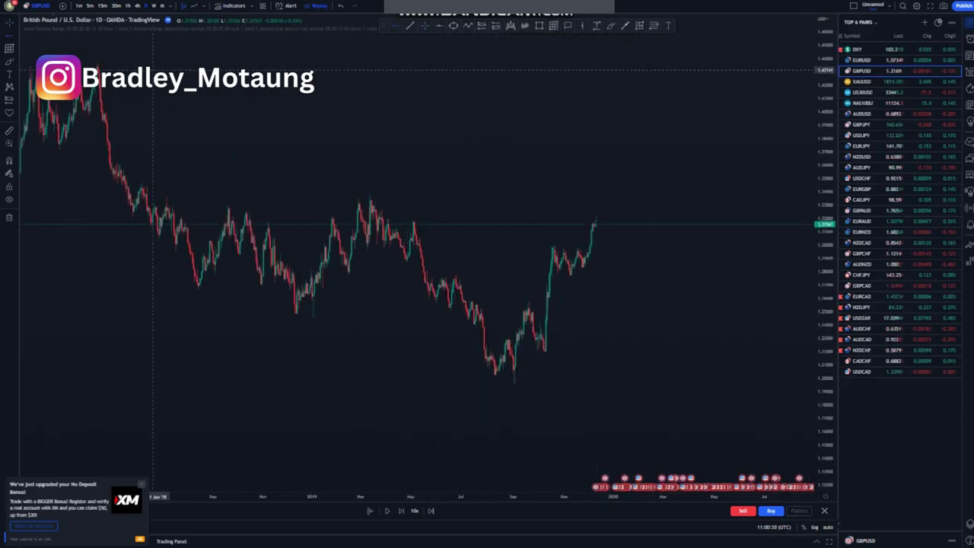
{"action": "left_click", "coordinate": [95, 60]}
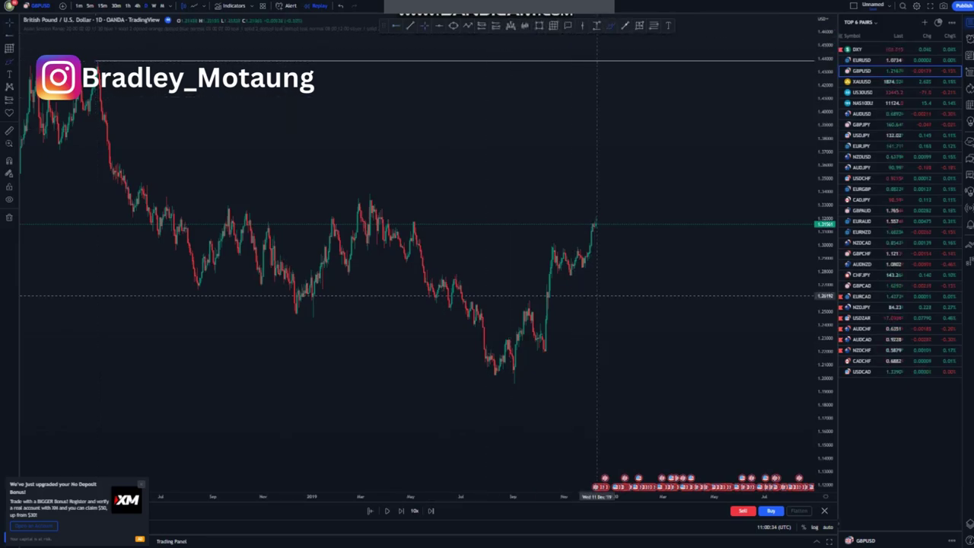
Brush a loop around the latest candles and a rising path up to the 1.438 ray, and undo both strokes
{"action": "mouse_move", "coordinate": [596, 216]}
{"action": "left_mouse_down"}
{"action": "mouse_move", "coordinate": [577, 264]}
{"action": "mouse_move", "coordinate": [592, 215]}
{"action": "left_mouse_up"}
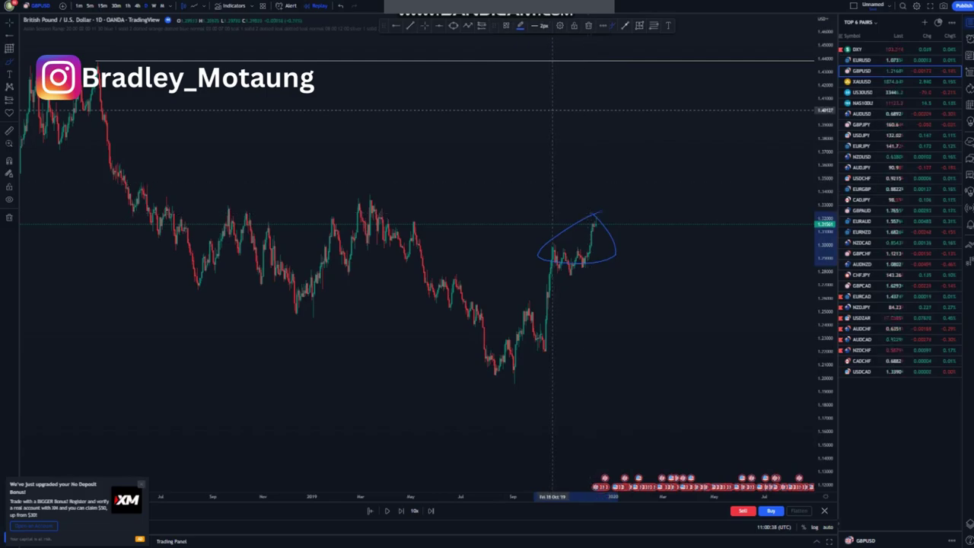
{"action": "left_click_drag", "start_coordinate": [602, 212], "coordinate": [649, 61]}
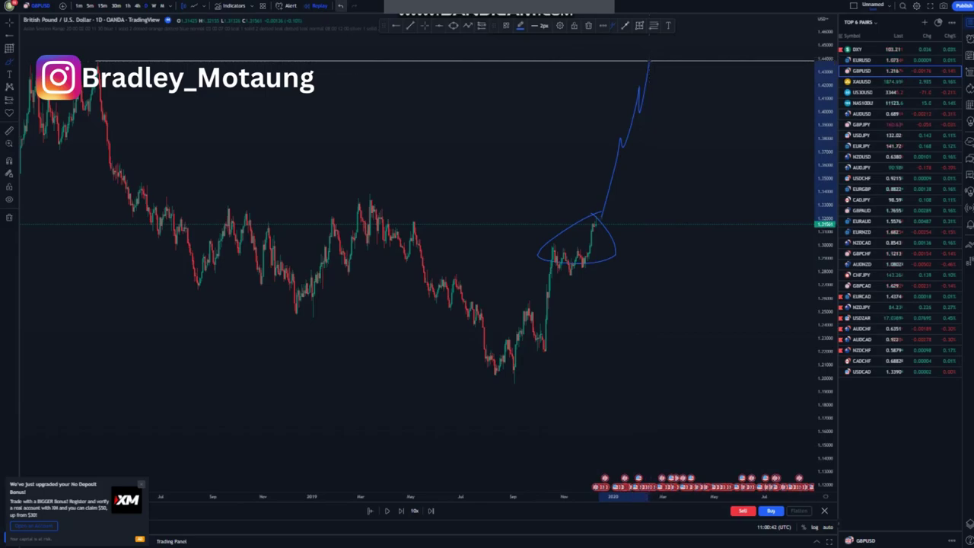
{"action": "key", "text": "ctrl+z"}
{"action": "key", "text": "ctrl+z"}
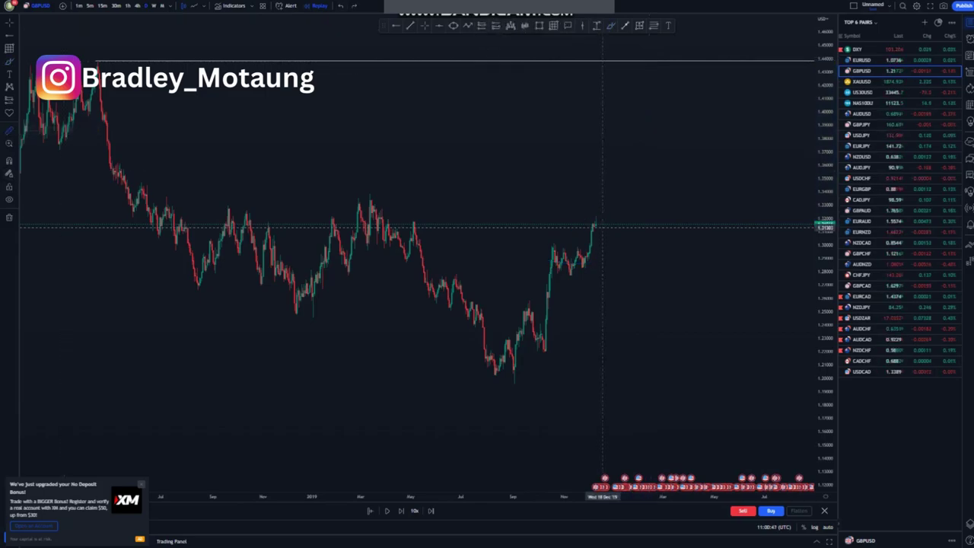
Measure the price range from the latest candle up to the horizontal ray at the April 2018 high
{"action": "left_click_drag", "start_coordinate": [601, 225], "coordinate": [651, 65]}
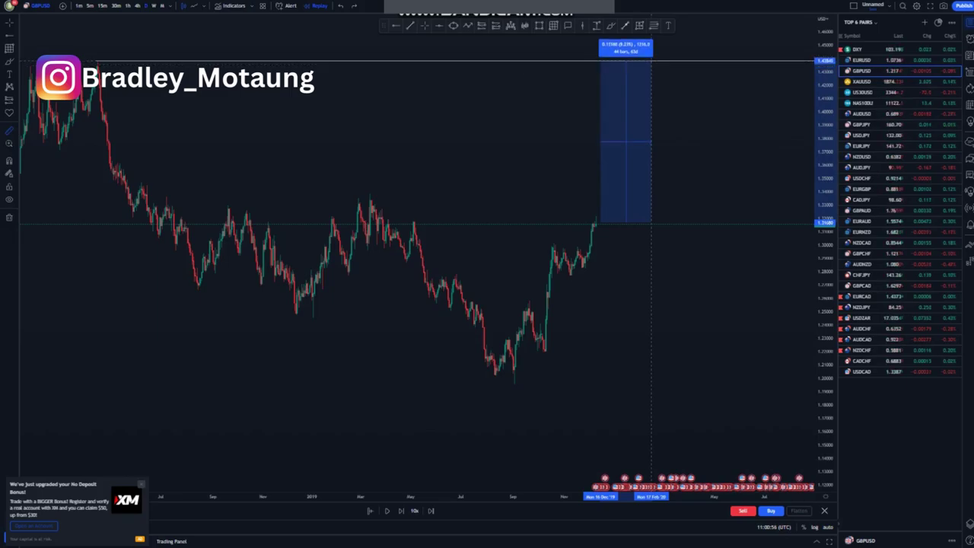
{"action": "left_click", "coordinate": [652, 60]}
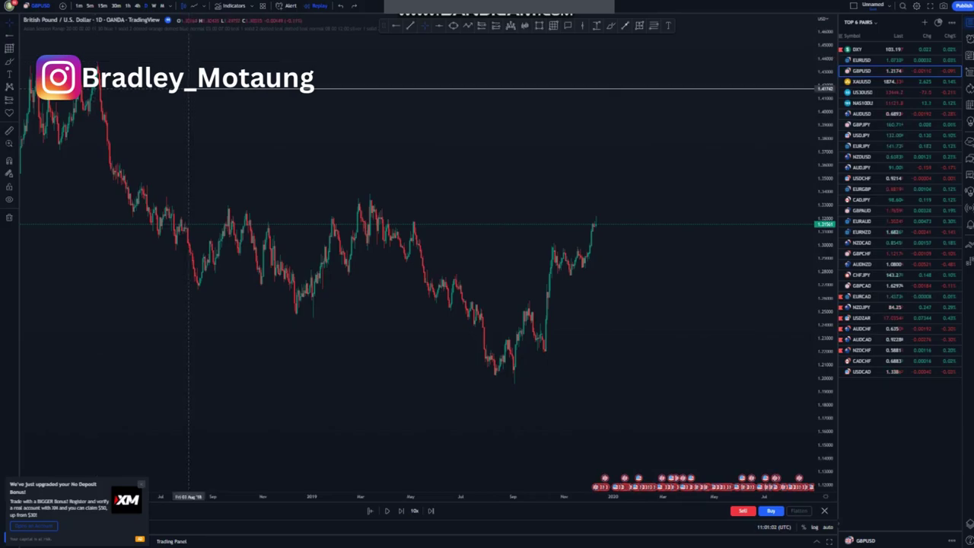
Move the horizontal ray down to start at the May 2019 high, about 1.318
{"action": "left_click", "coordinate": [414, 213]}
{"action": "left_click_drag", "start_coordinate": [415, 213], "coordinate": [413, 221]}
{"action": "left_click", "coordinate": [457, 175]}
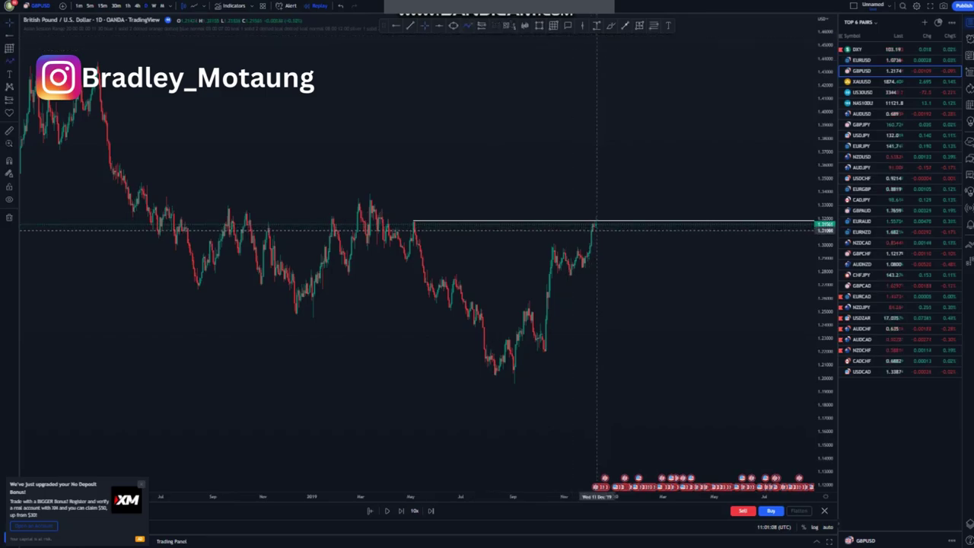
Sketch a projected path from the latest candle up to about 1.342, through small zigzags down to about 1.204, and undo it
{"action": "key", "text": "shift+Right"}
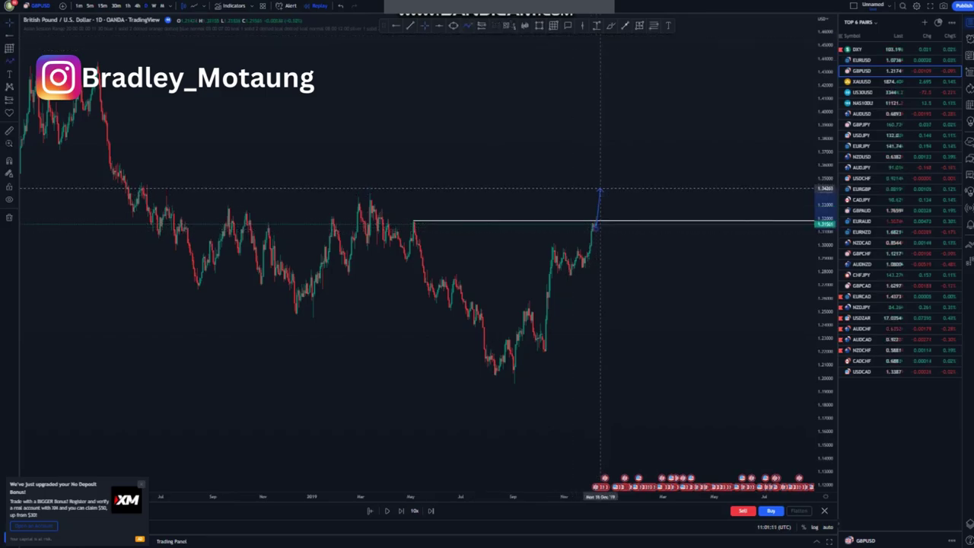
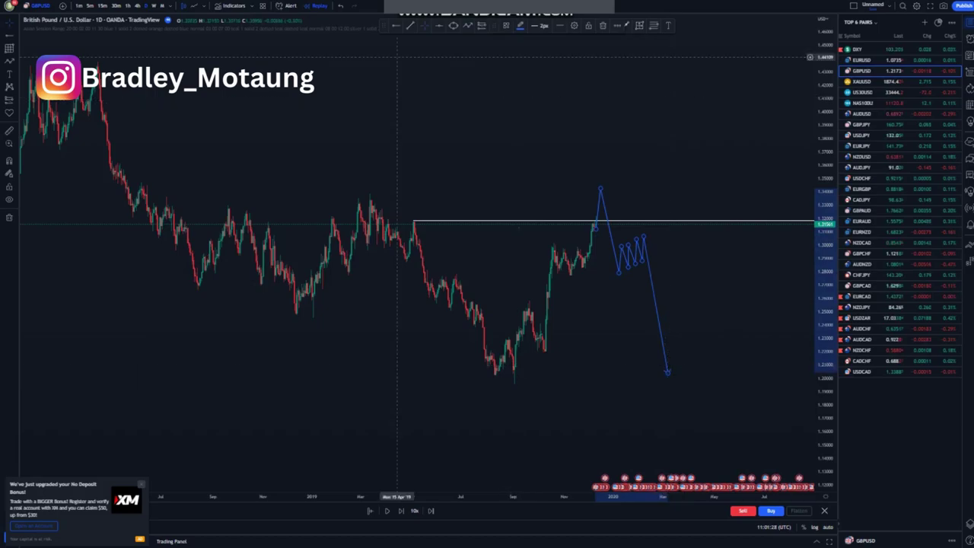
{"action": "left_click", "coordinate": [340, 6]}
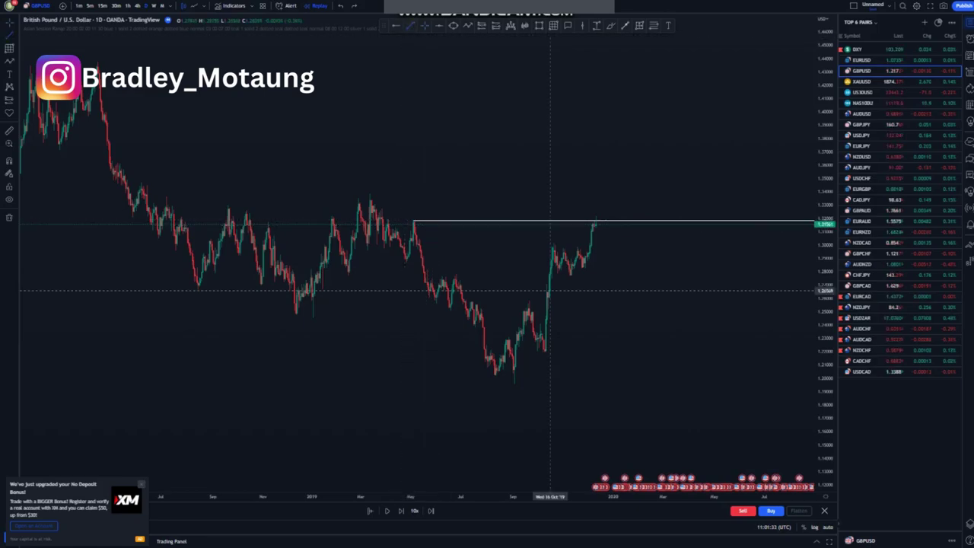
Draw two rising yellow trend lines above and below the August–December 2019 rally to form a channel
{"action": "left_click_drag", "start_coordinate": [485, 345], "coordinate": [576, 208]}
{"action": "left_click", "coordinate": [563, 277]}
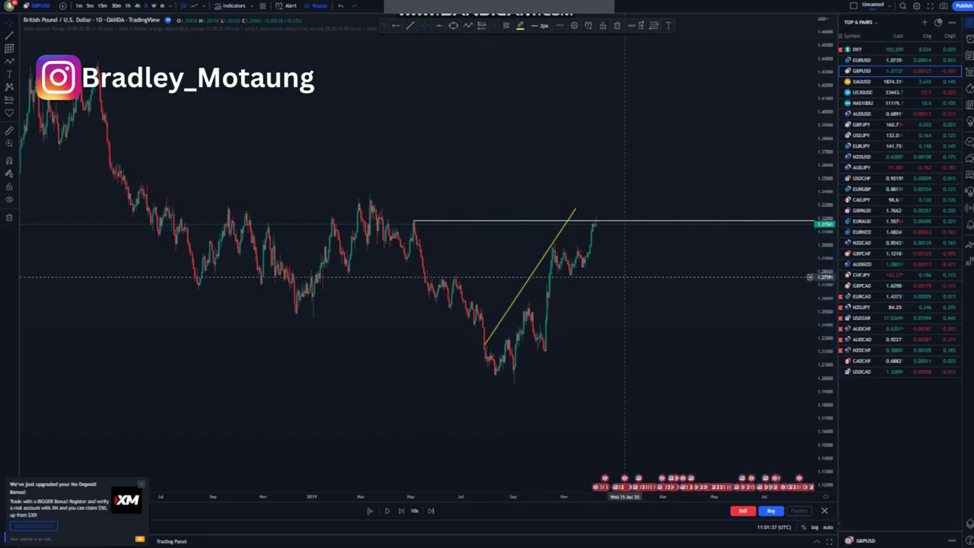
{"action": "left_click_drag", "start_coordinate": [518, 384], "coordinate": [602, 239]}
{"action": "left_click", "coordinate": [533, 358]}
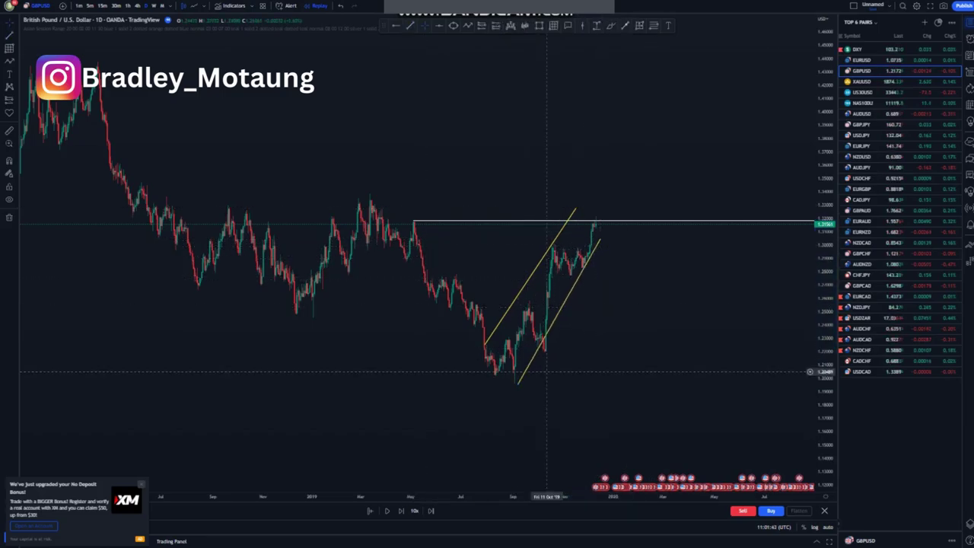
Move the lower channel line's start down to about 1.190 and shift the upper line so it starts at about 1.221
{"action": "left_click_drag", "start_coordinate": [518, 384], "coordinate": [527, 391]}
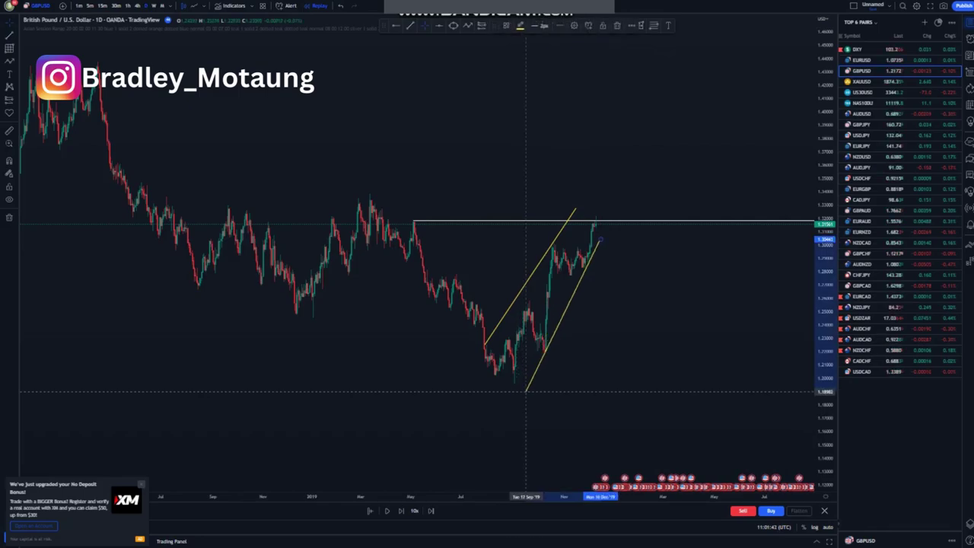
{"action": "left_click", "coordinate": [559, 320]}
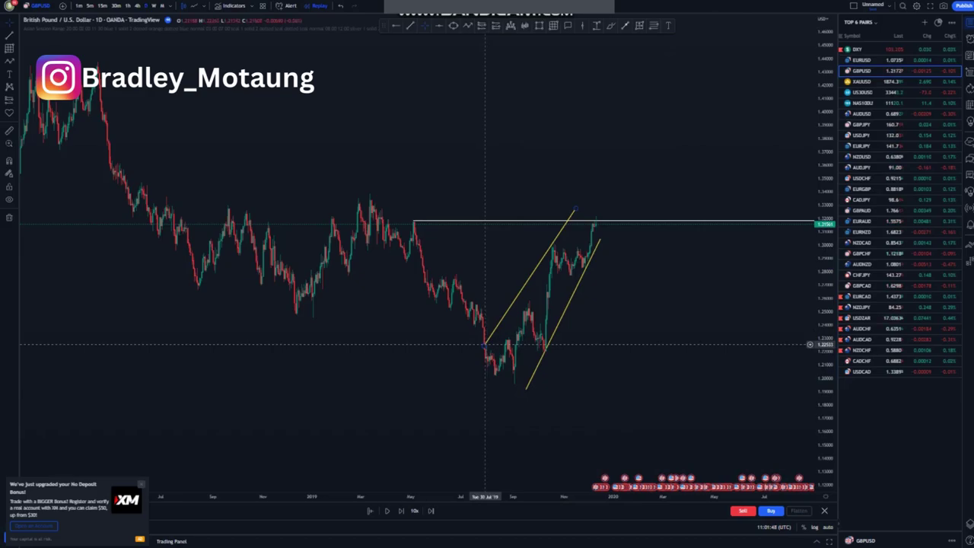
{"action": "left_click_drag", "start_coordinate": [485, 345], "coordinate": [491, 350]}
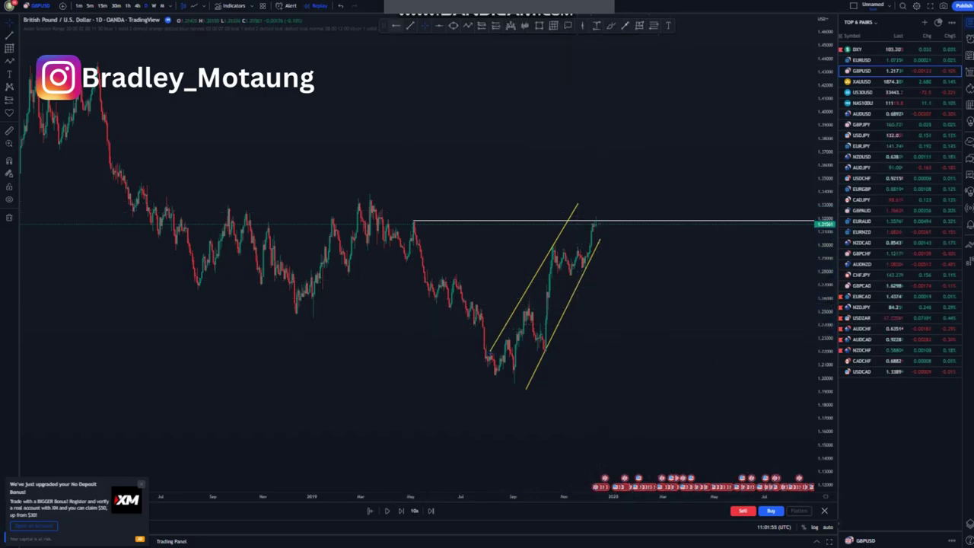
Place a horizontal ray at the lowest low of 2019, about 1.195, and deselect it
{"action": "left_click", "coordinate": [513, 385]}
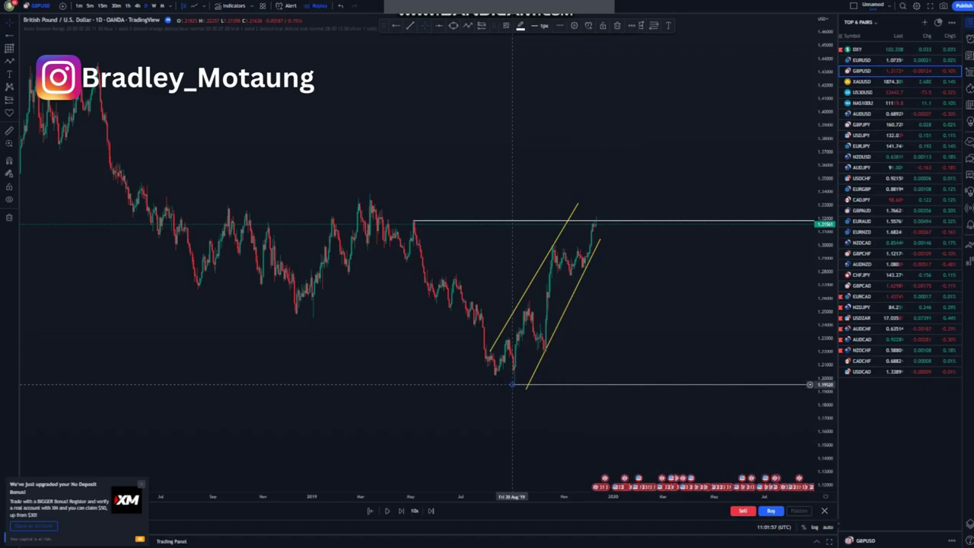
{"action": "left_click", "coordinate": [615, 354]}
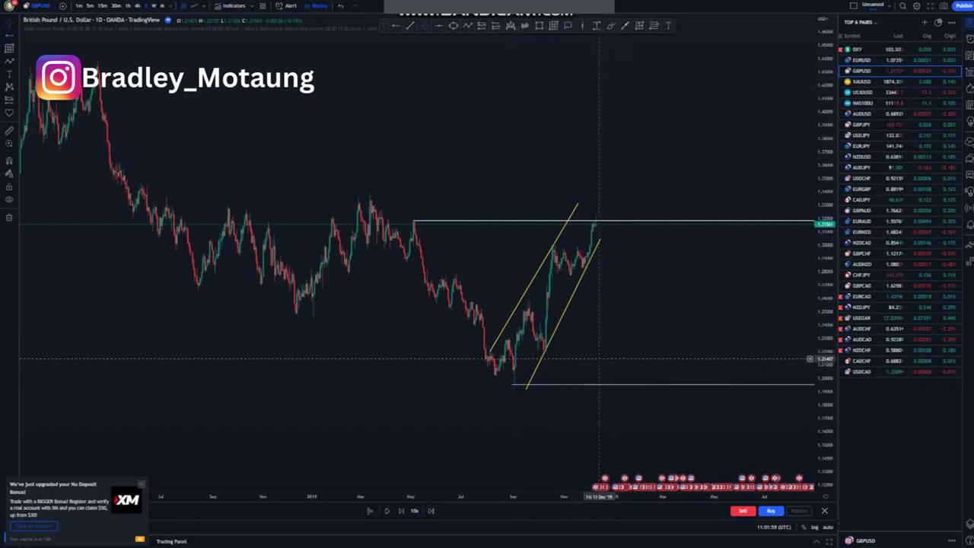
Shift the lower channel line's start slightly to about 1.192 on 19 September 2019 and deselect the line
{"action": "scroll", "coordinate": [599, 358], "scroll_direction": "up", "scroll_amount": 1}
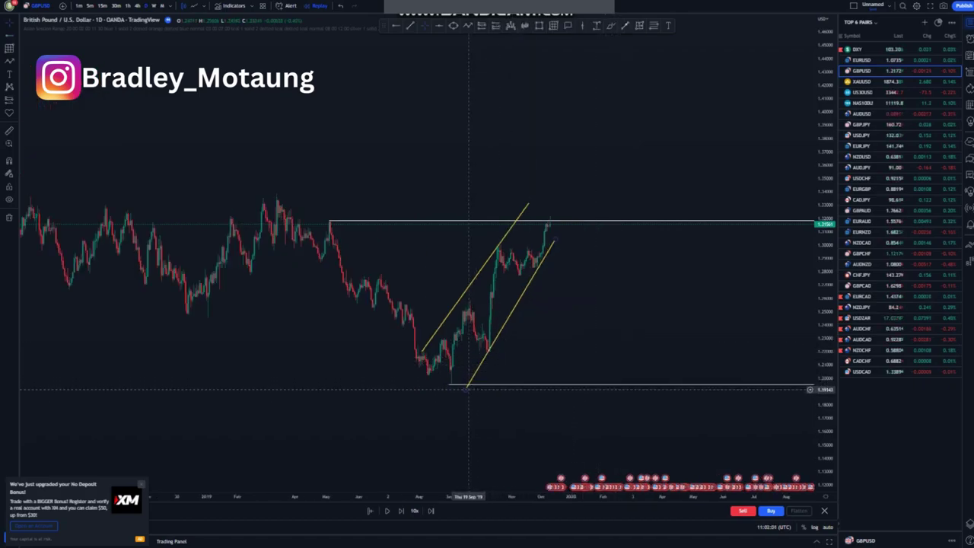
{"action": "mouse_move", "coordinate": [466, 388]}
{"action": "left_mouse_down"}
{"action": "mouse_move", "coordinate": [475, 384]}
{"action": "mouse_move", "coordinate": [469, 388]}
{"action": "left_mouse_up"}
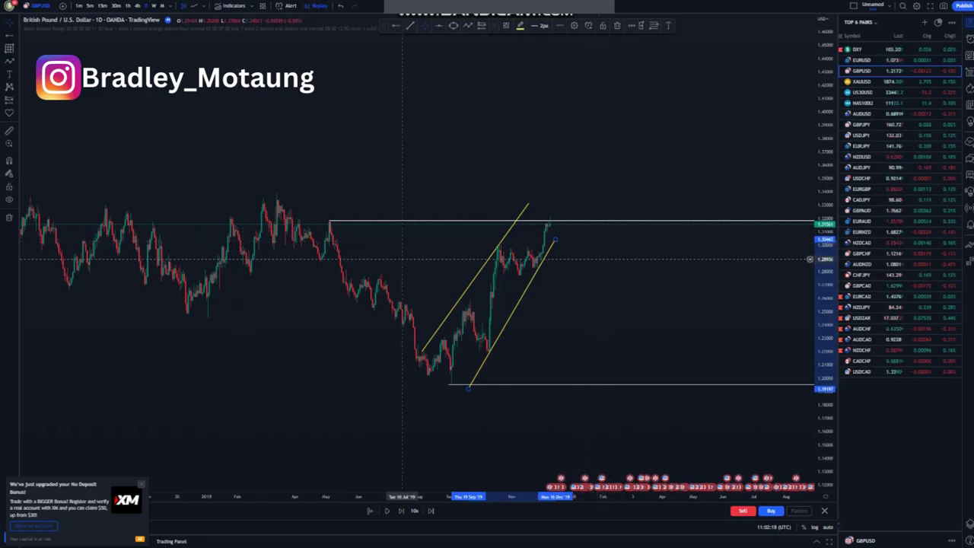
{"action": "key", "text": "Escape"}
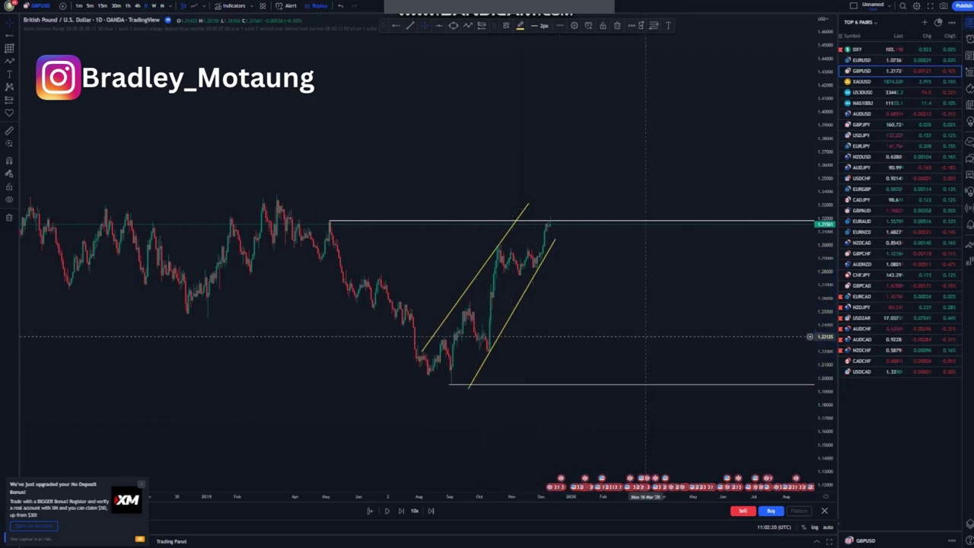
Sketch a projected path from the latest candle up to about 1.334 and down to the lower horizontal ray, and discard it
{"action": "left_click", "coordinate": [549, 226]}
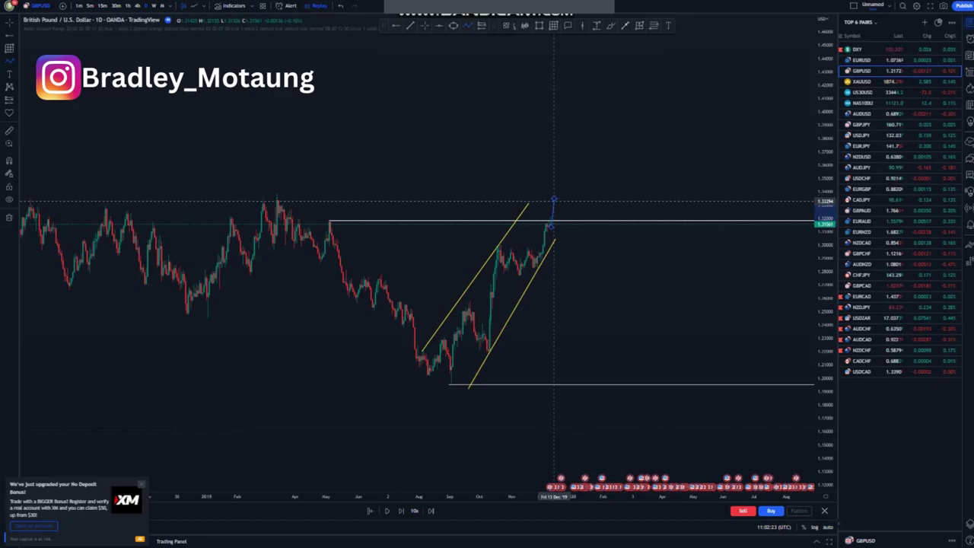
{"action": "left_click", "coordinate": [554, 199]}
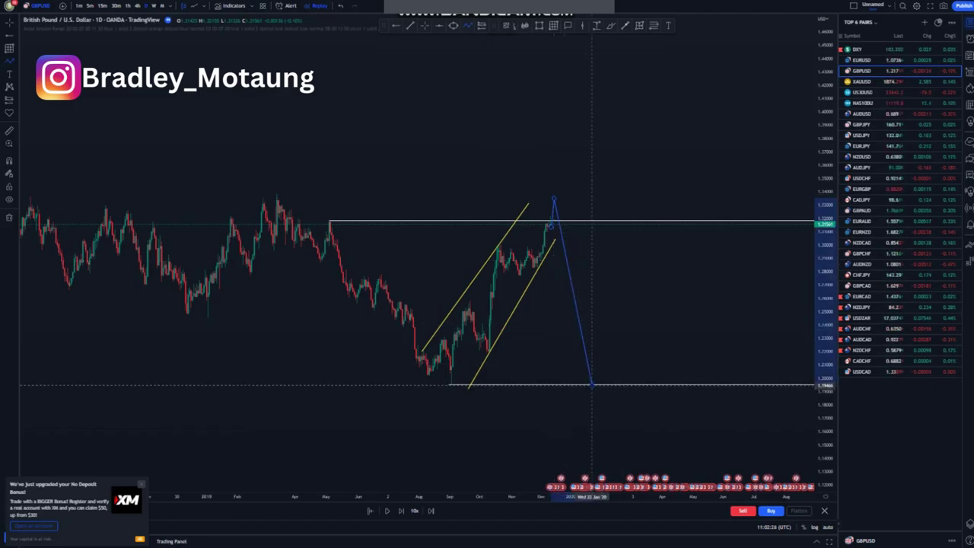
{"action": "key", "text": "Escape"}
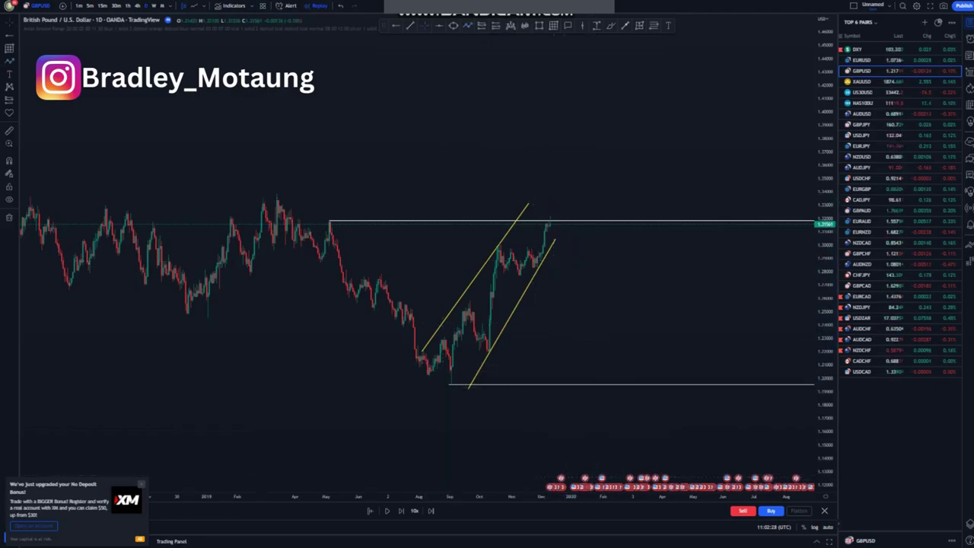
Play the bar replay forward and pause it around mid-January 2020
{"action": "left_click", "coordinate": [386, 511]}
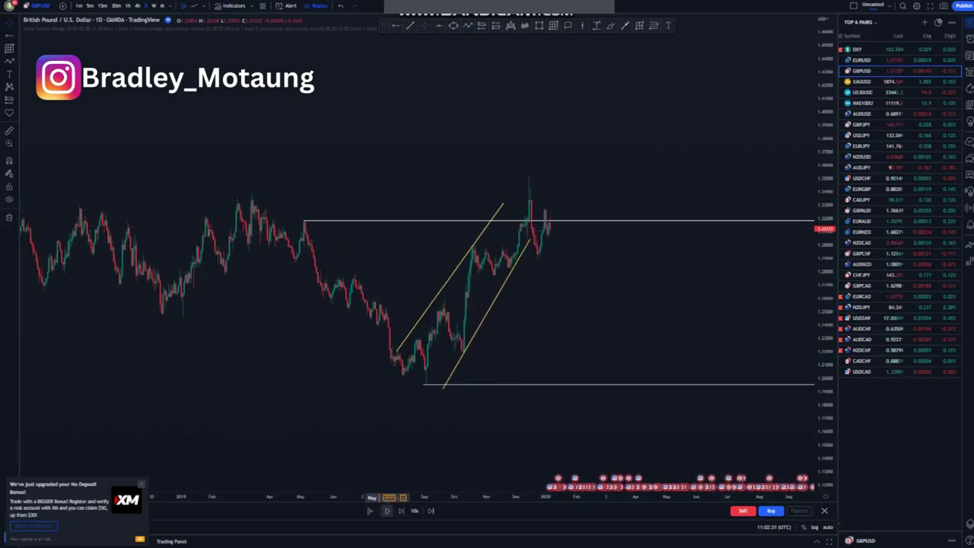
{"action": "left_click", "coordinate": [387, 511]}
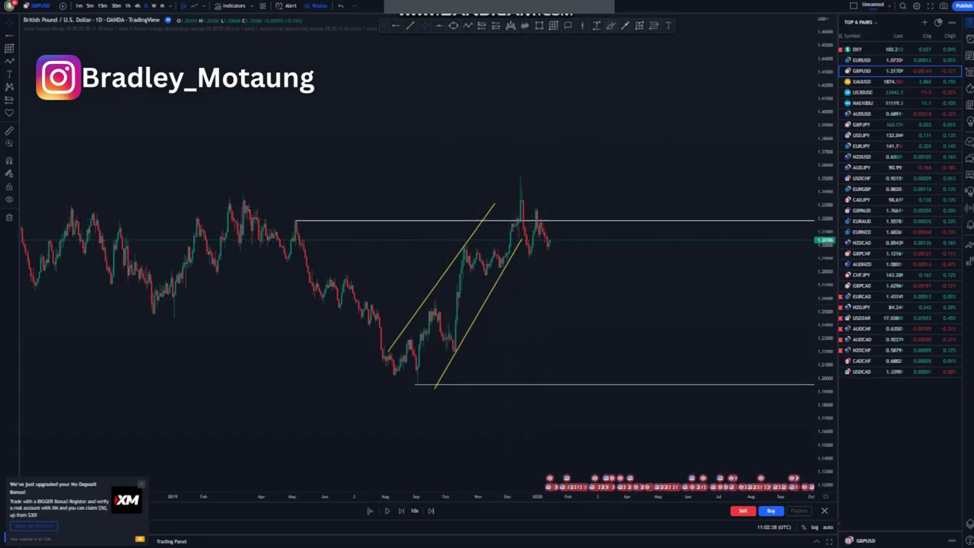
Handwrite "LH" above the late December 2019 peak, mark the nearby lows and a drop to about 1.262, and undo the brush marks
{"action": "left_click_drag", "start_coordinate": [535, 204], "coordinate": [558, 192]}
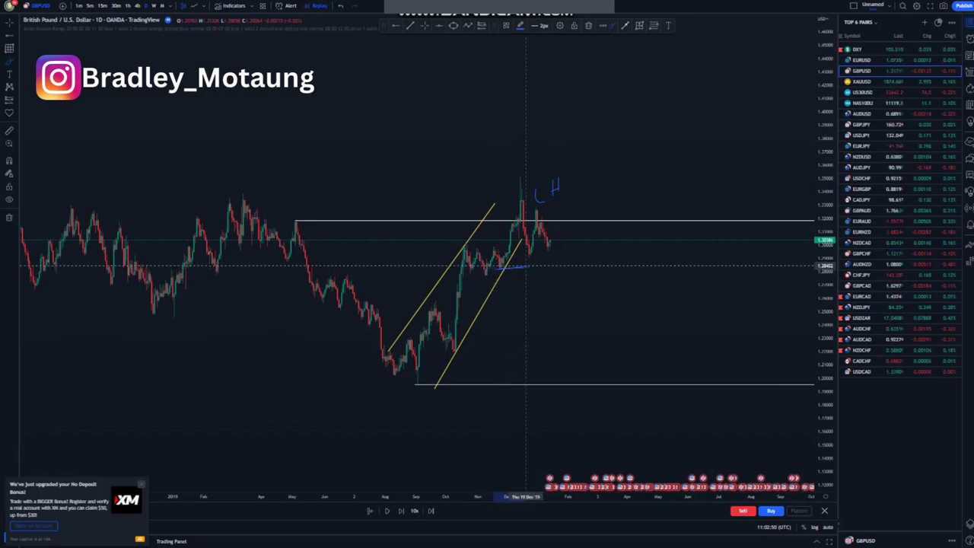
{"action": "left_click", "coordinate": [489, 48]}
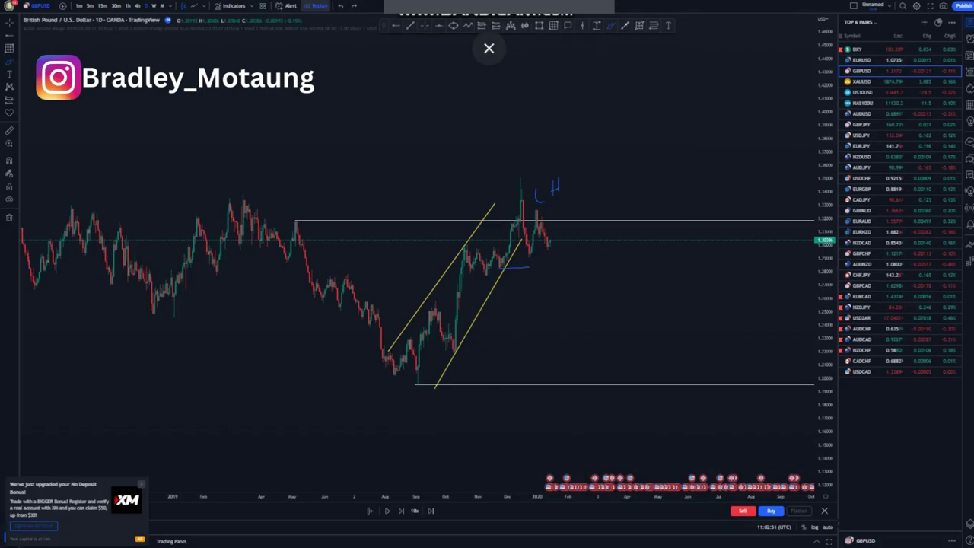
{"action": "key", "text": "ctrl+z"}
{"action": "key", "text": "ctrl+y"}
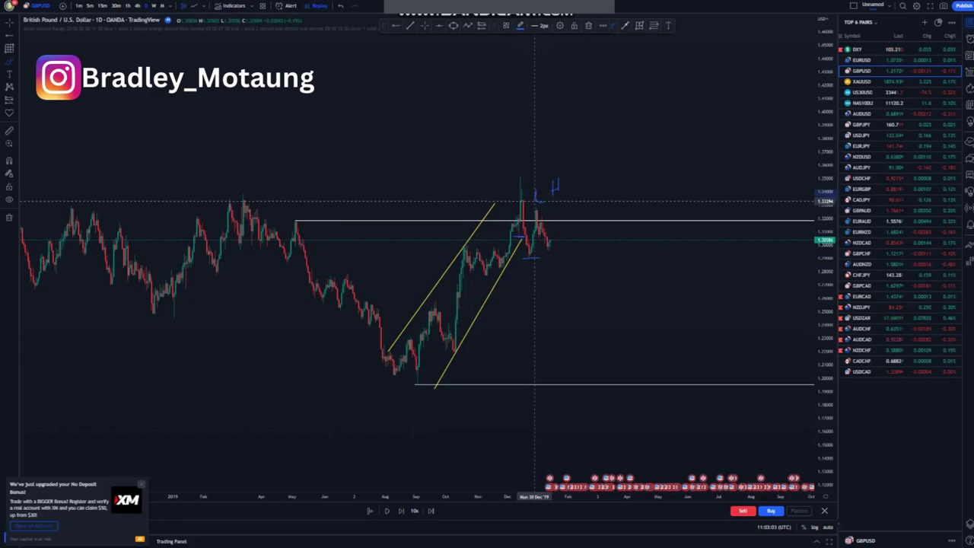
{"action": "left_click_drag", "start_coordinate": [548, 239], "coordinate": [551, 297]}
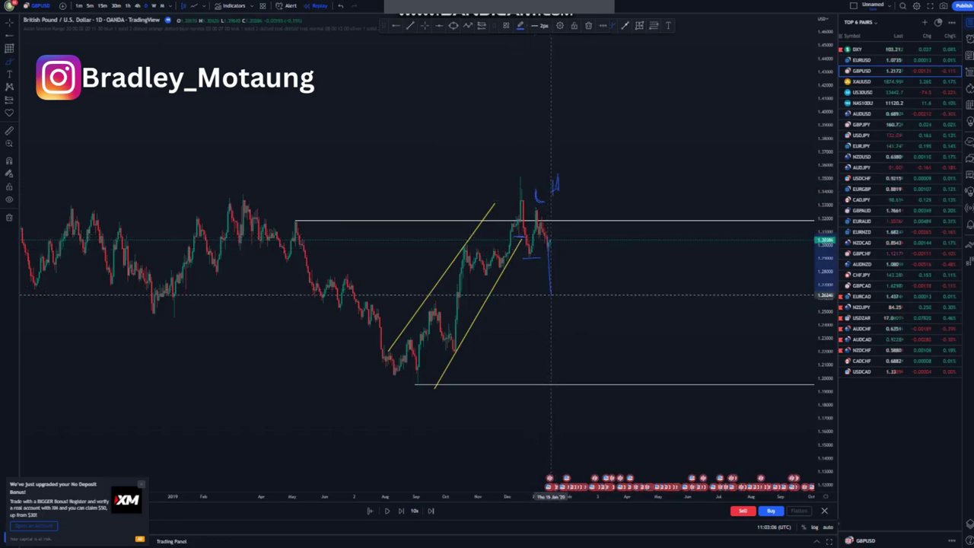
{"action": "key", "text": "ctrl+z"}
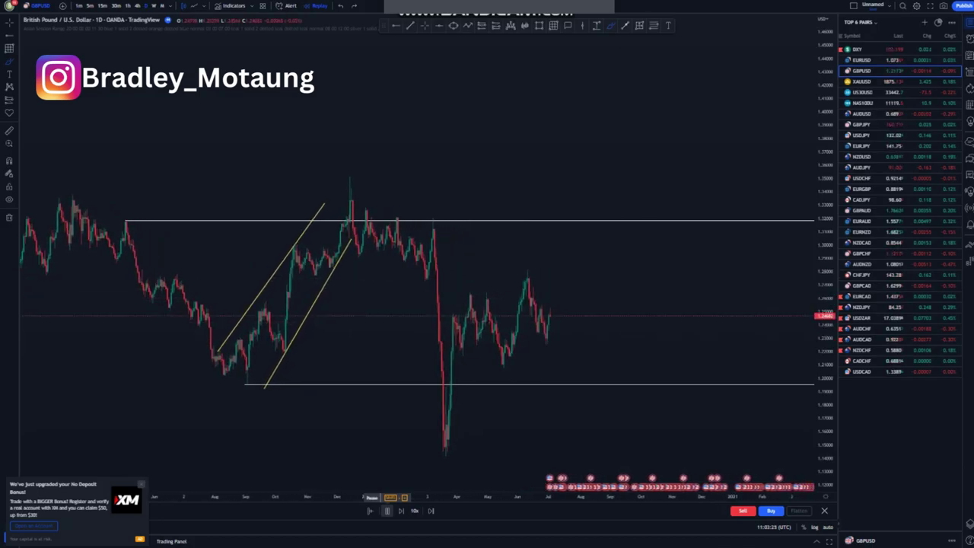
Advance the bar replay through the 2020 sell-off and pause it around mid-July 2020
{"action": "left_click", "coordinate": [387, 510]}
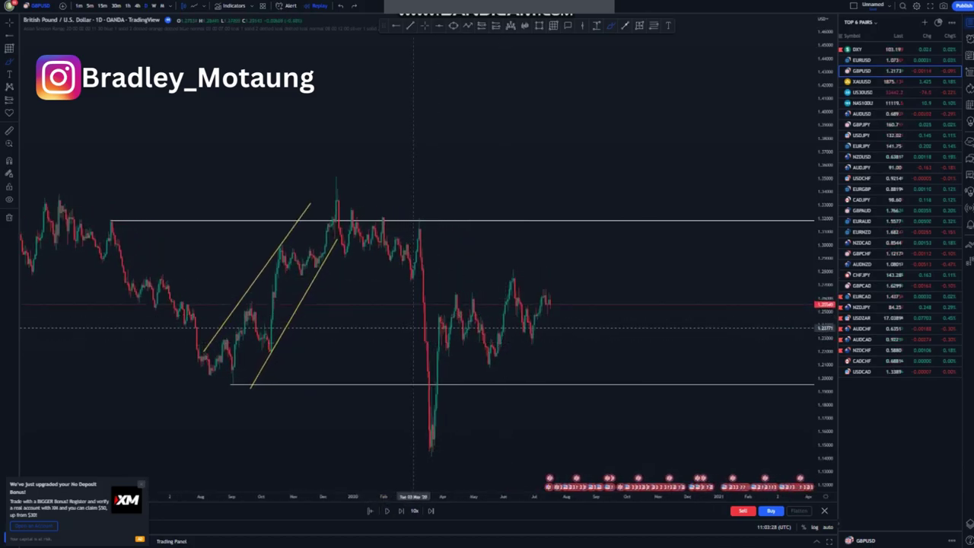